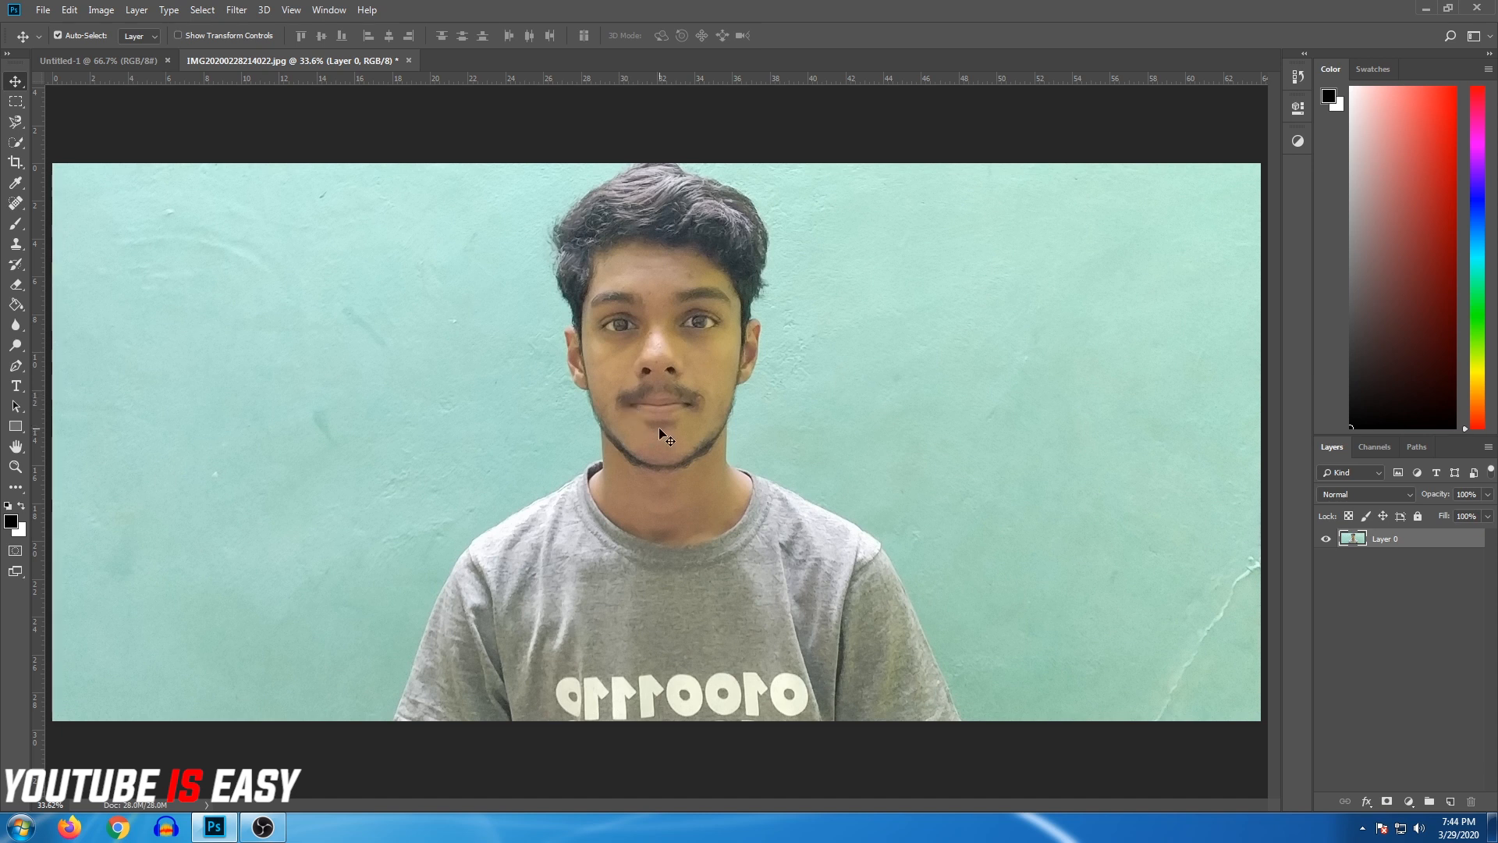
Step: Copy the portrait photo from IMG20200228214022.jpg into the blank Untitled-1 document as a new layer
{"action": "key", "text": "ctrl+Tab"}
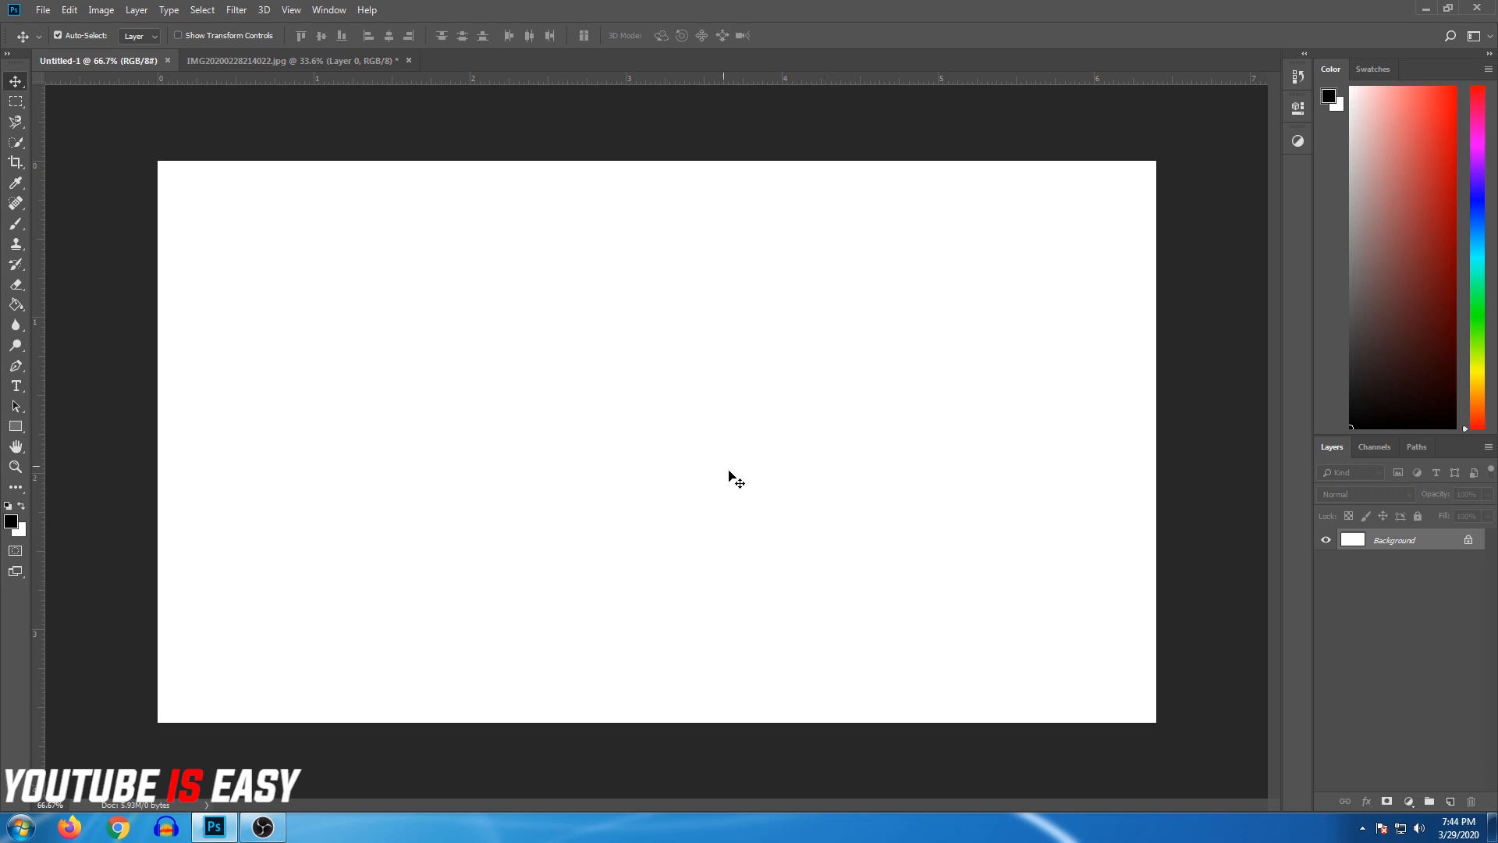
{"action": "left_click", "coordinate": [359, 60]}
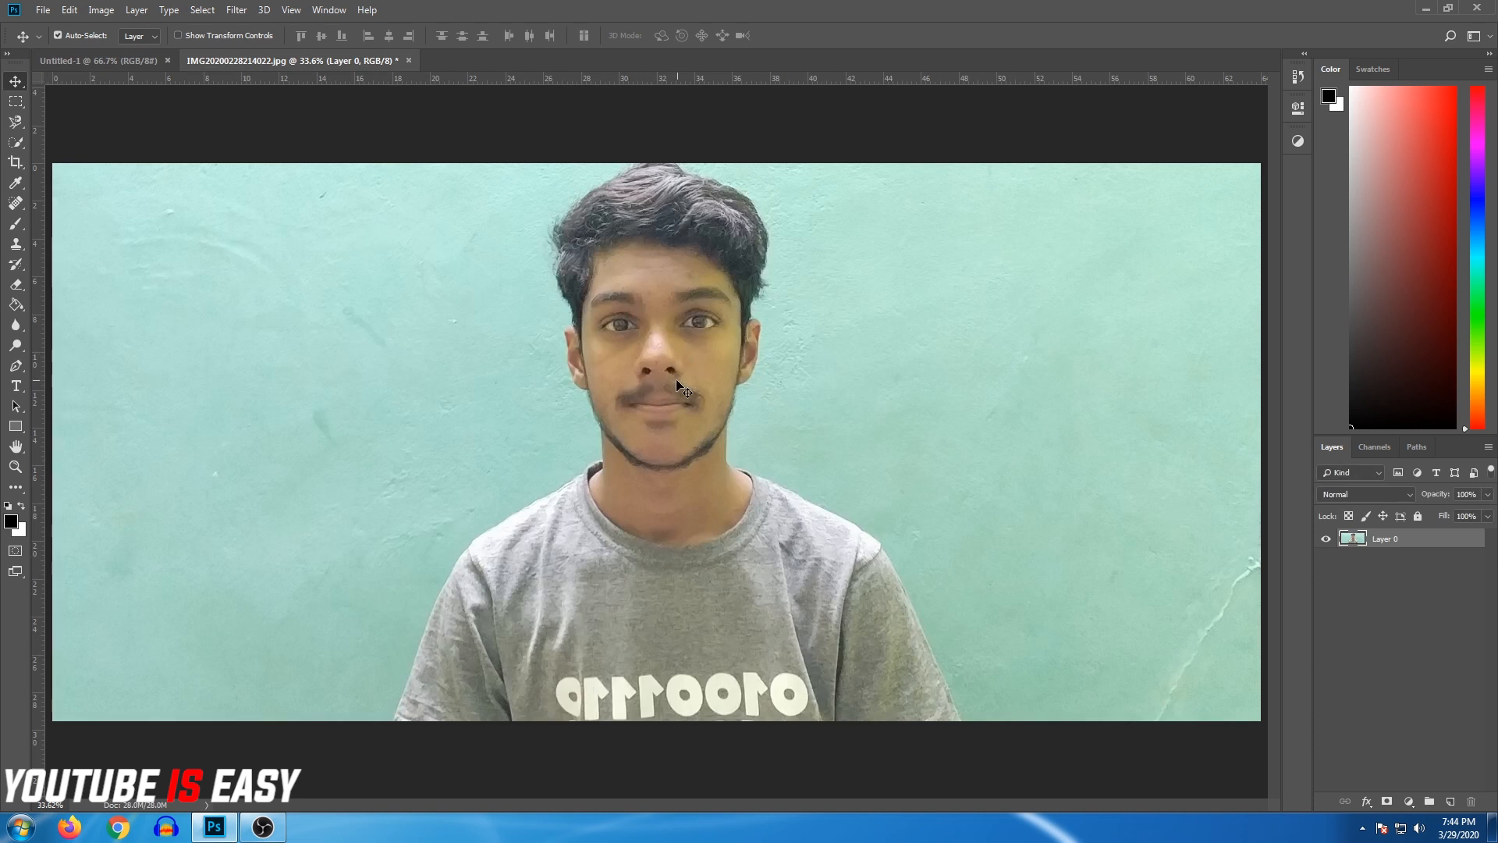
{"action": "left_click_drag", "start_coordinate": [701, 378], "coordinate": [779, 517]}
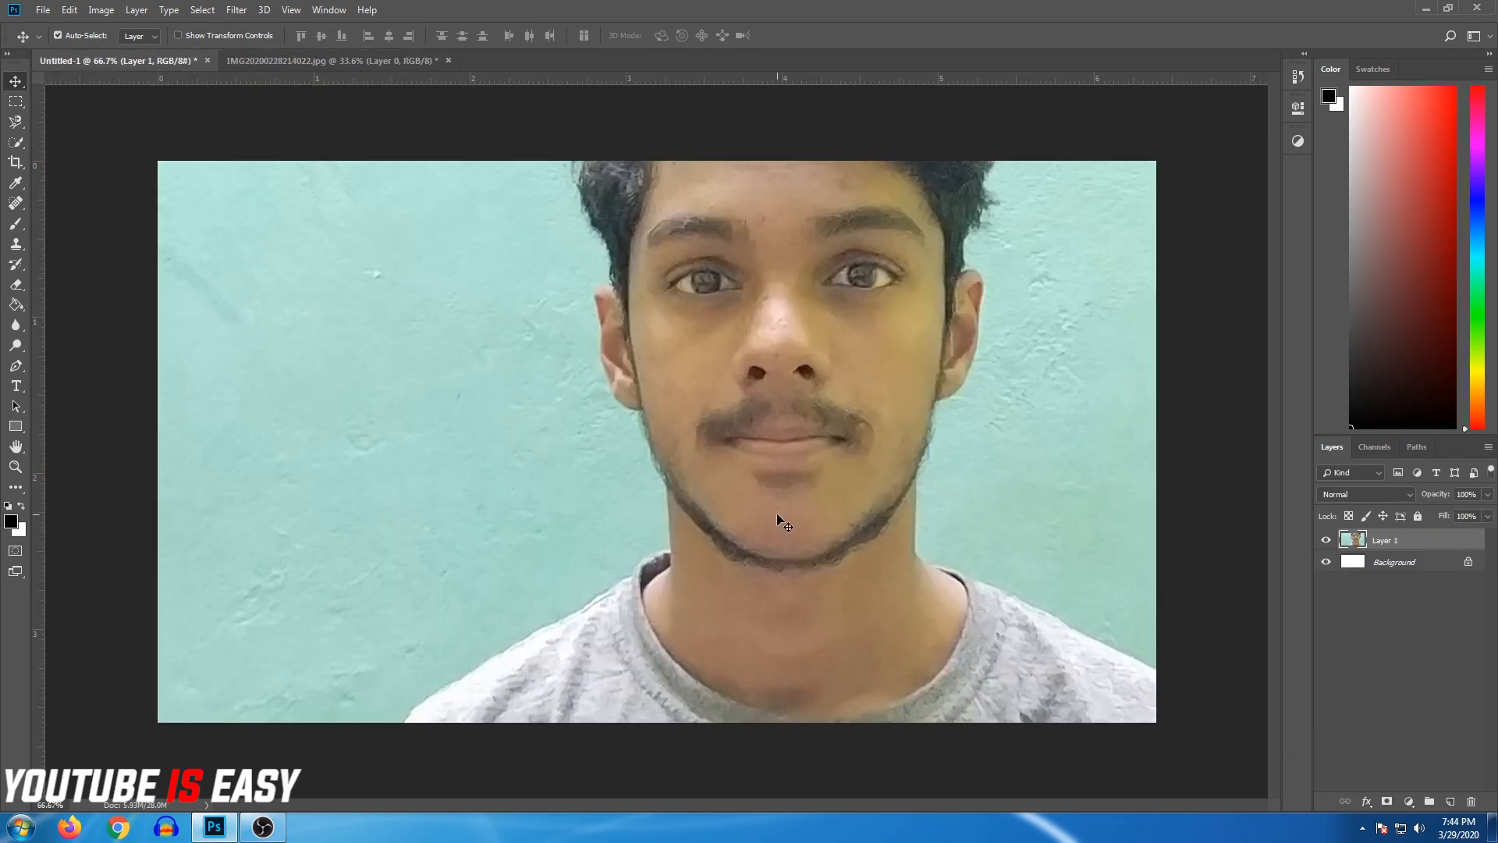
Step: Free-transform the photo layer to about 47% width and 51% height so the portrait fills the whole canvas
{"action": "key", "text": "ctrl+t"}
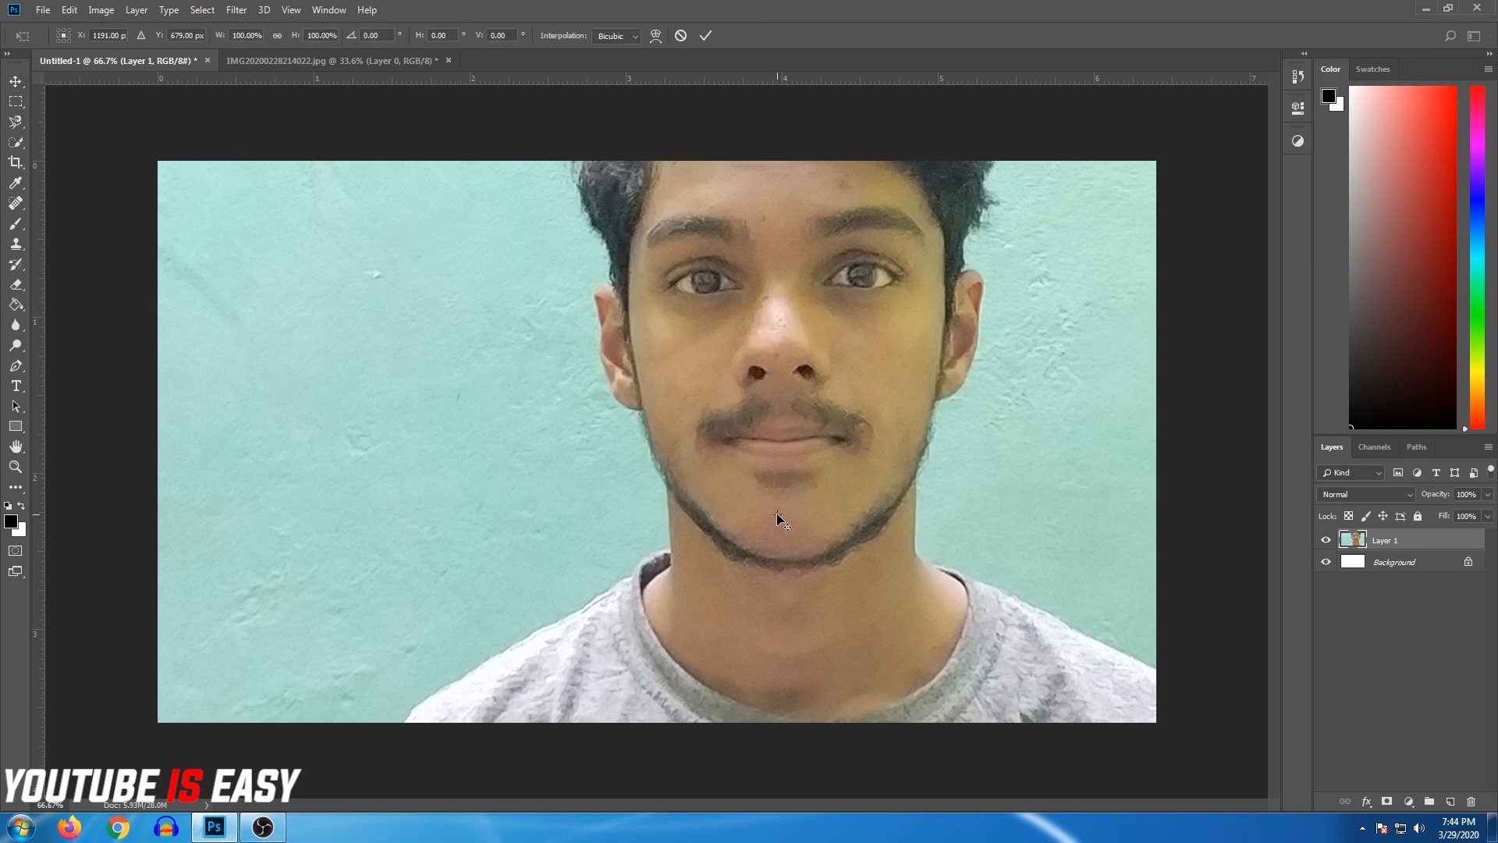
{"action": "key", "text": "ctrl+0"}
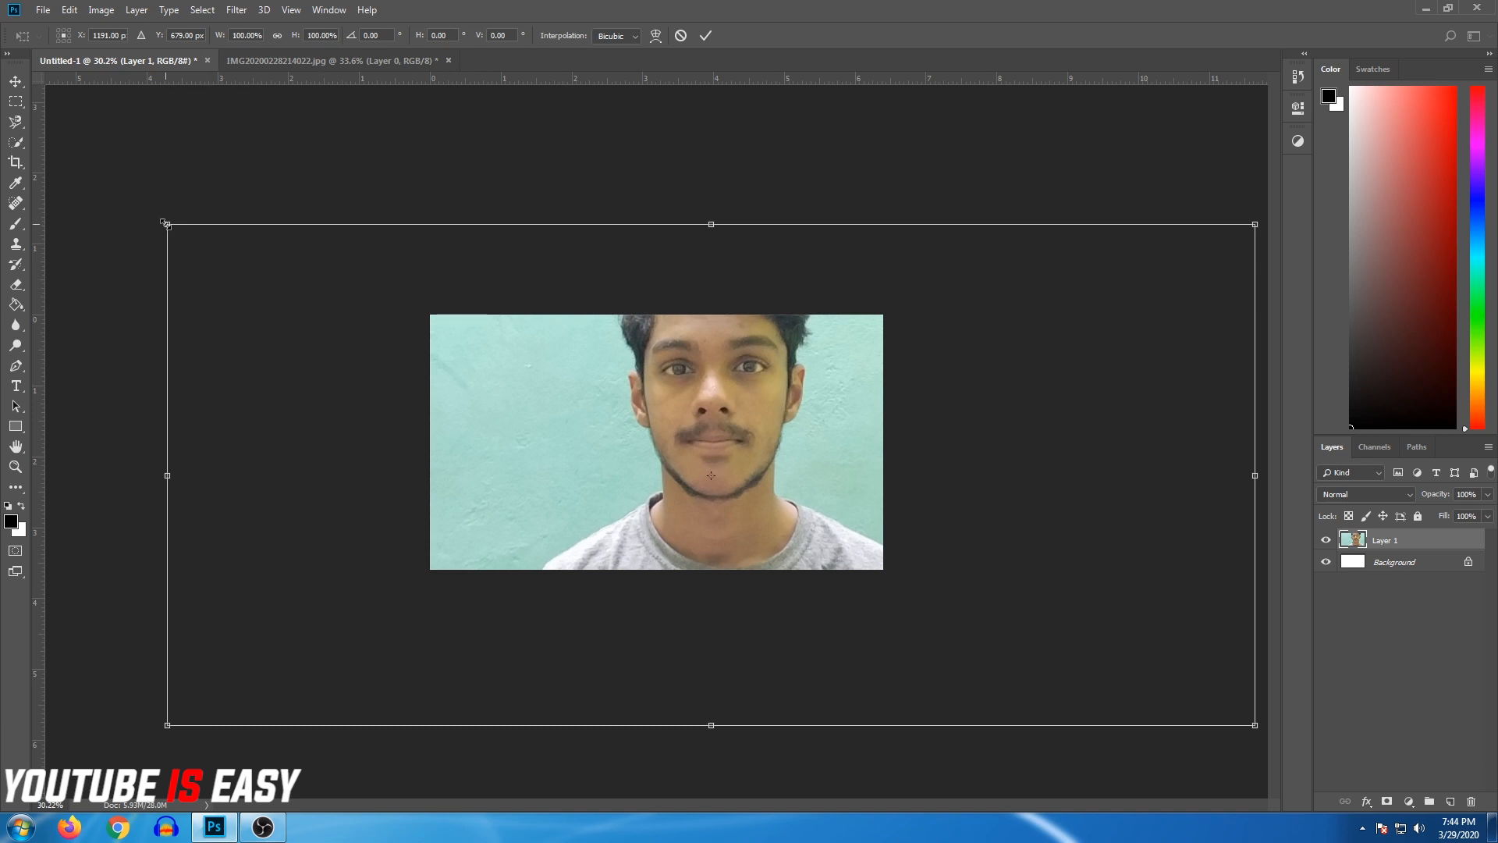
{"action": "left_click_drag", "start_coordinate": [164, 222], "coordinate": [800, 516]}
{"action": "left_click_drag", "start_coordinate": [916, 599], "coordinate": [582, 404]}
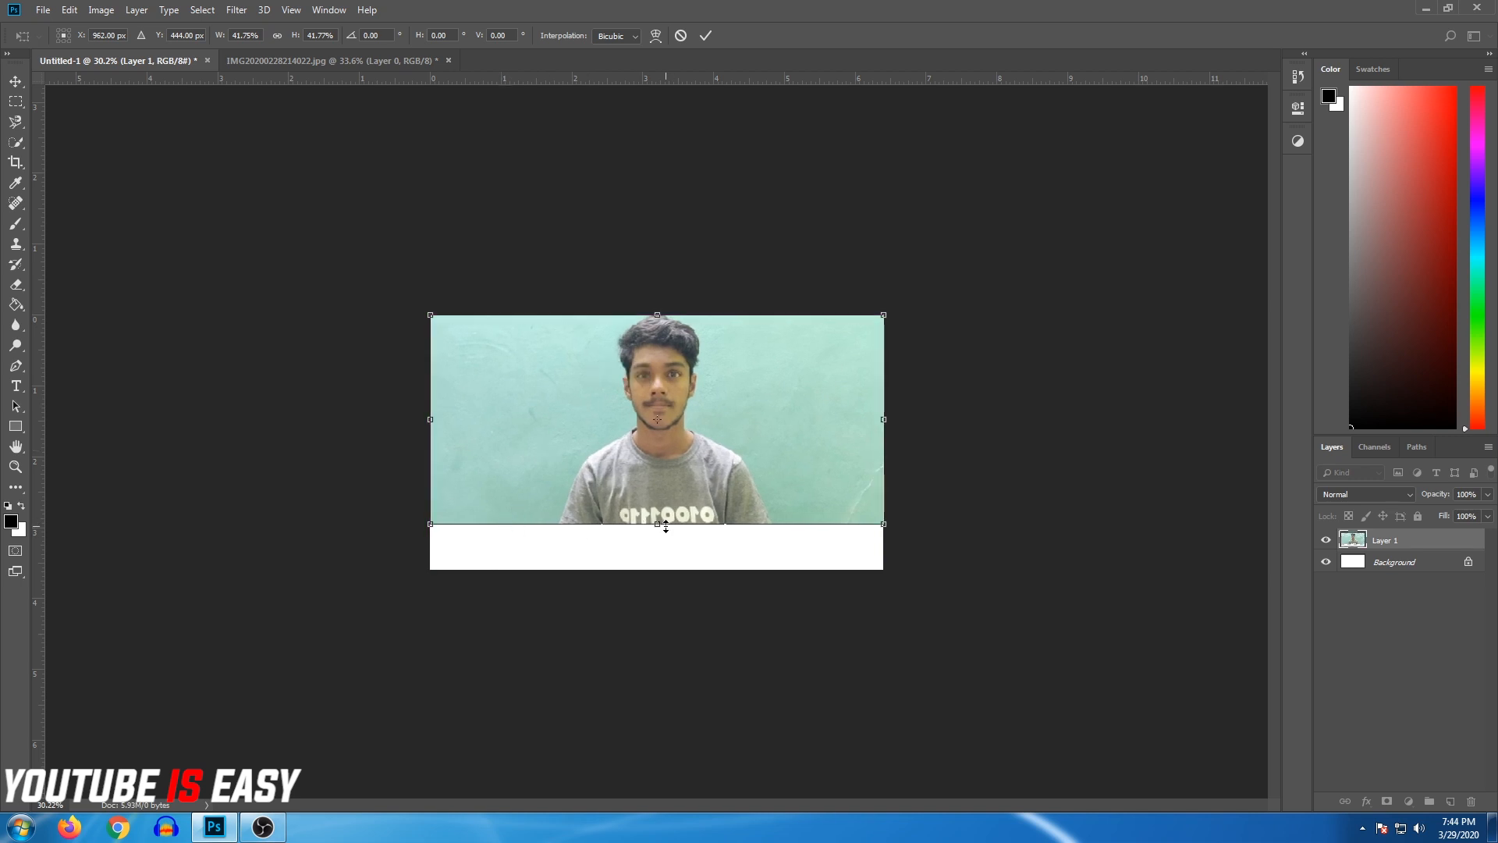
{"action": "left_click_drag", "start_coordinate": [666, 526], "coordinate": [663, 569]}
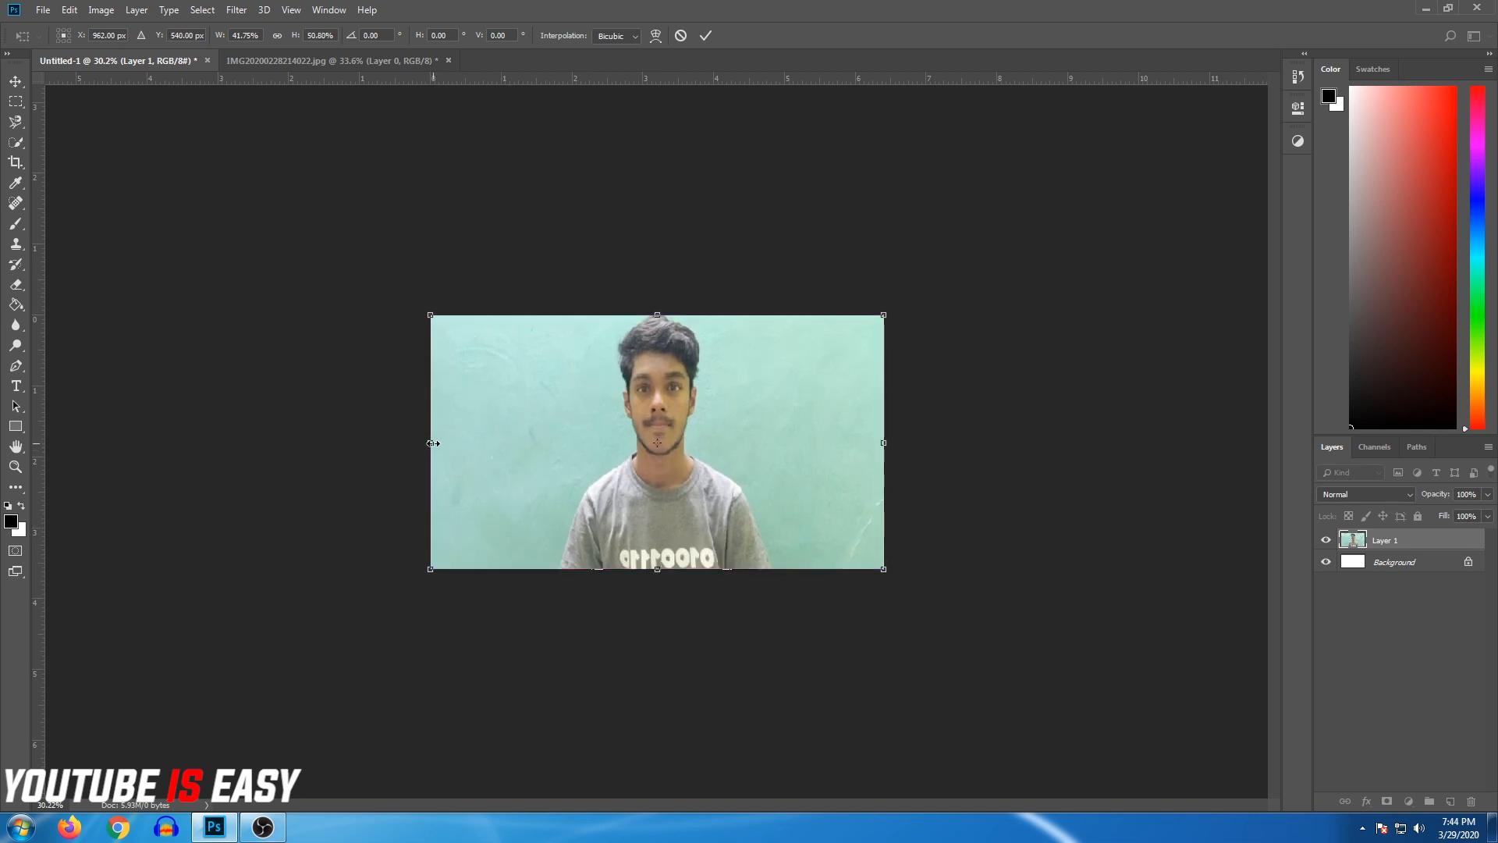
{"action": "left_click_drag", "start_coordinate": [432, 443], "coordinate": [390, 441]}
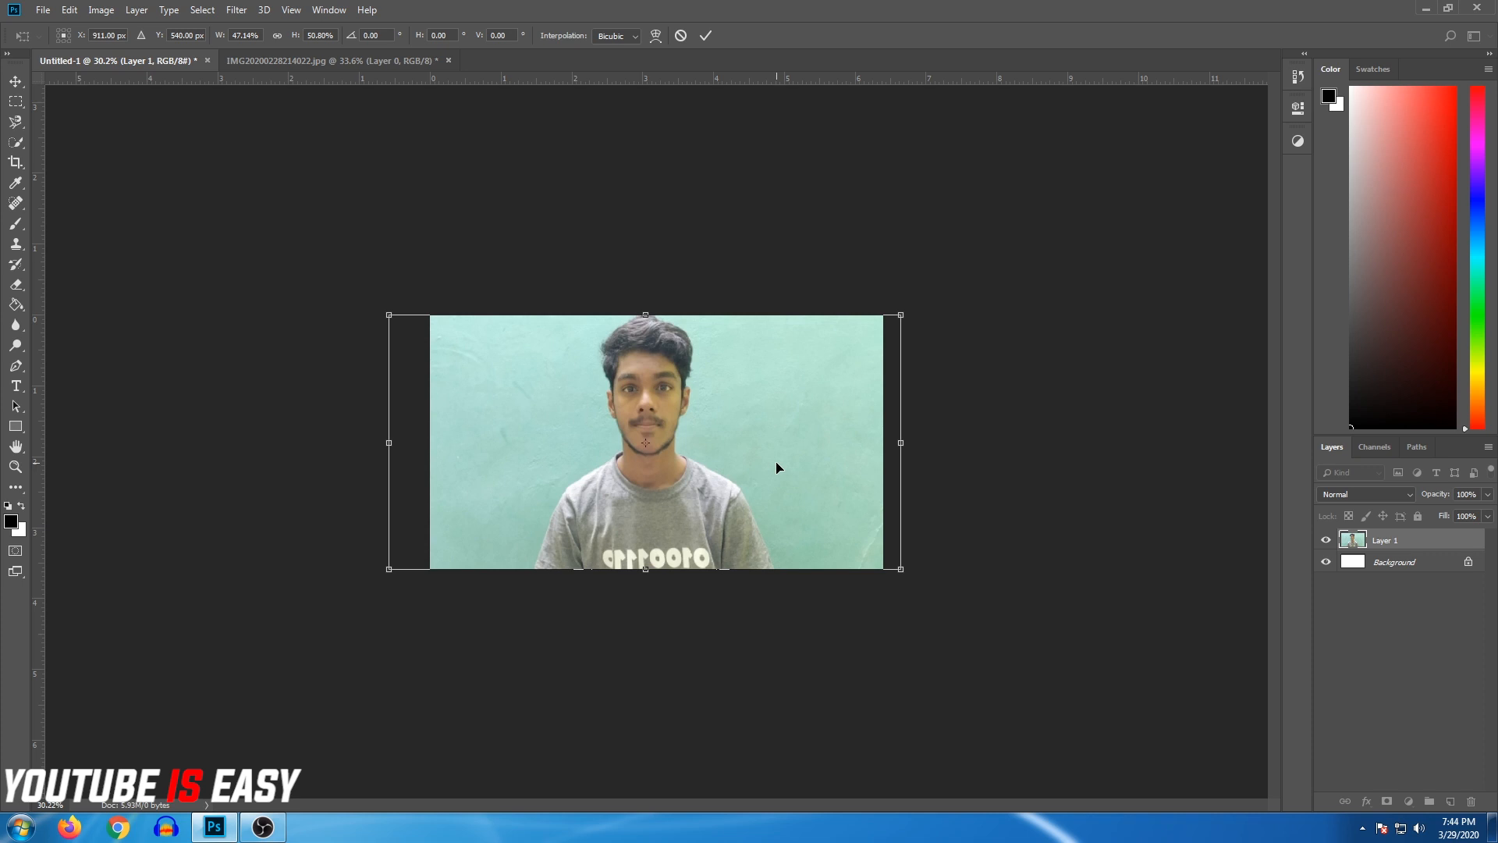
{"action": "key", "text": "Return"}
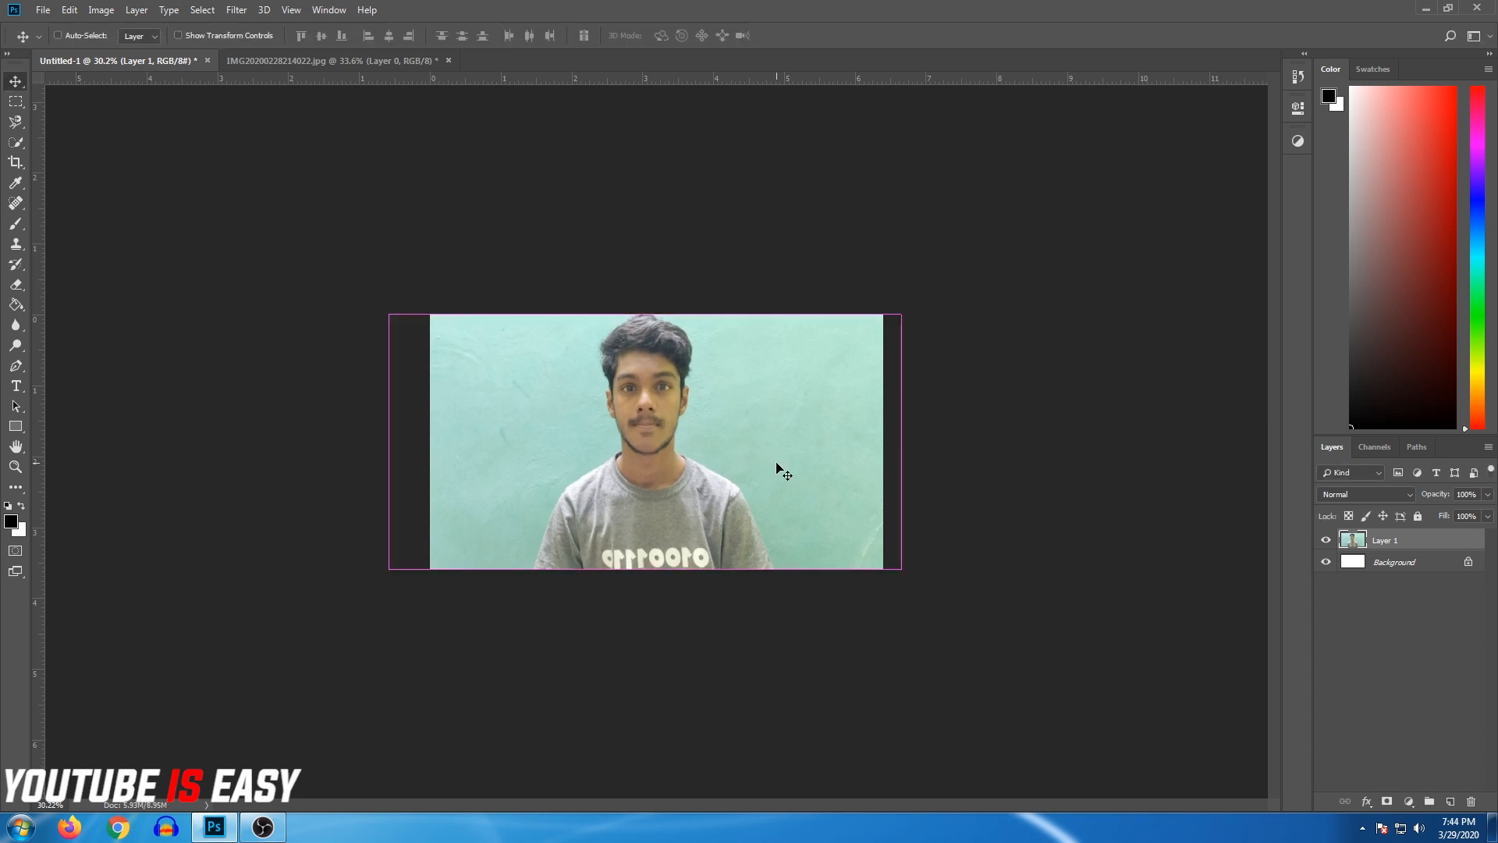
{"action": "key", "text": "ctrl+0"}
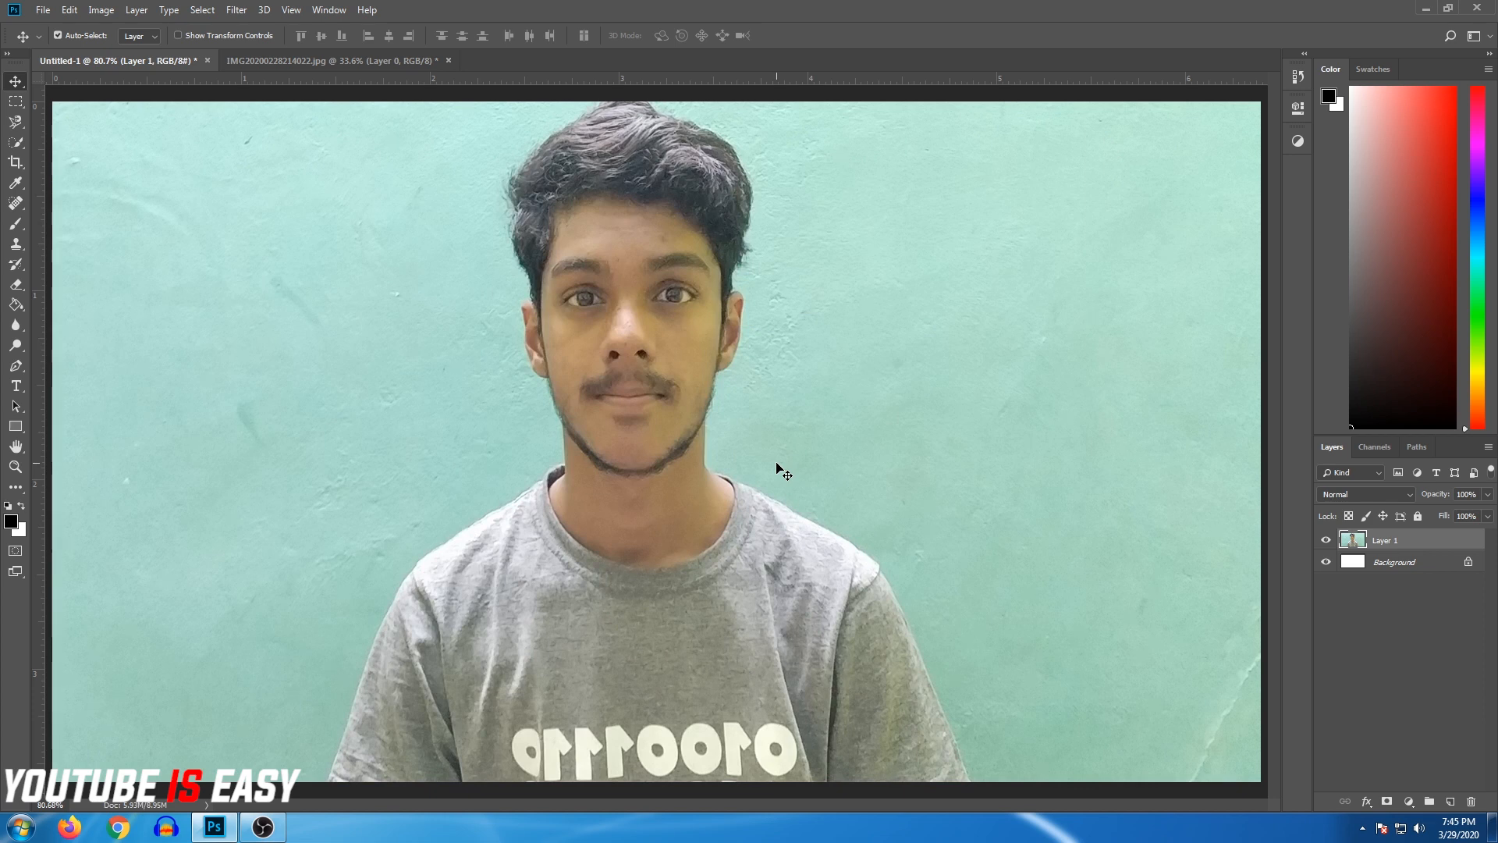
Step: Select the man's shirt, neck and head with the Quick Selection tool
{"action": "key", "text": "ctrl"}
{"action": "key", "text": "w"}
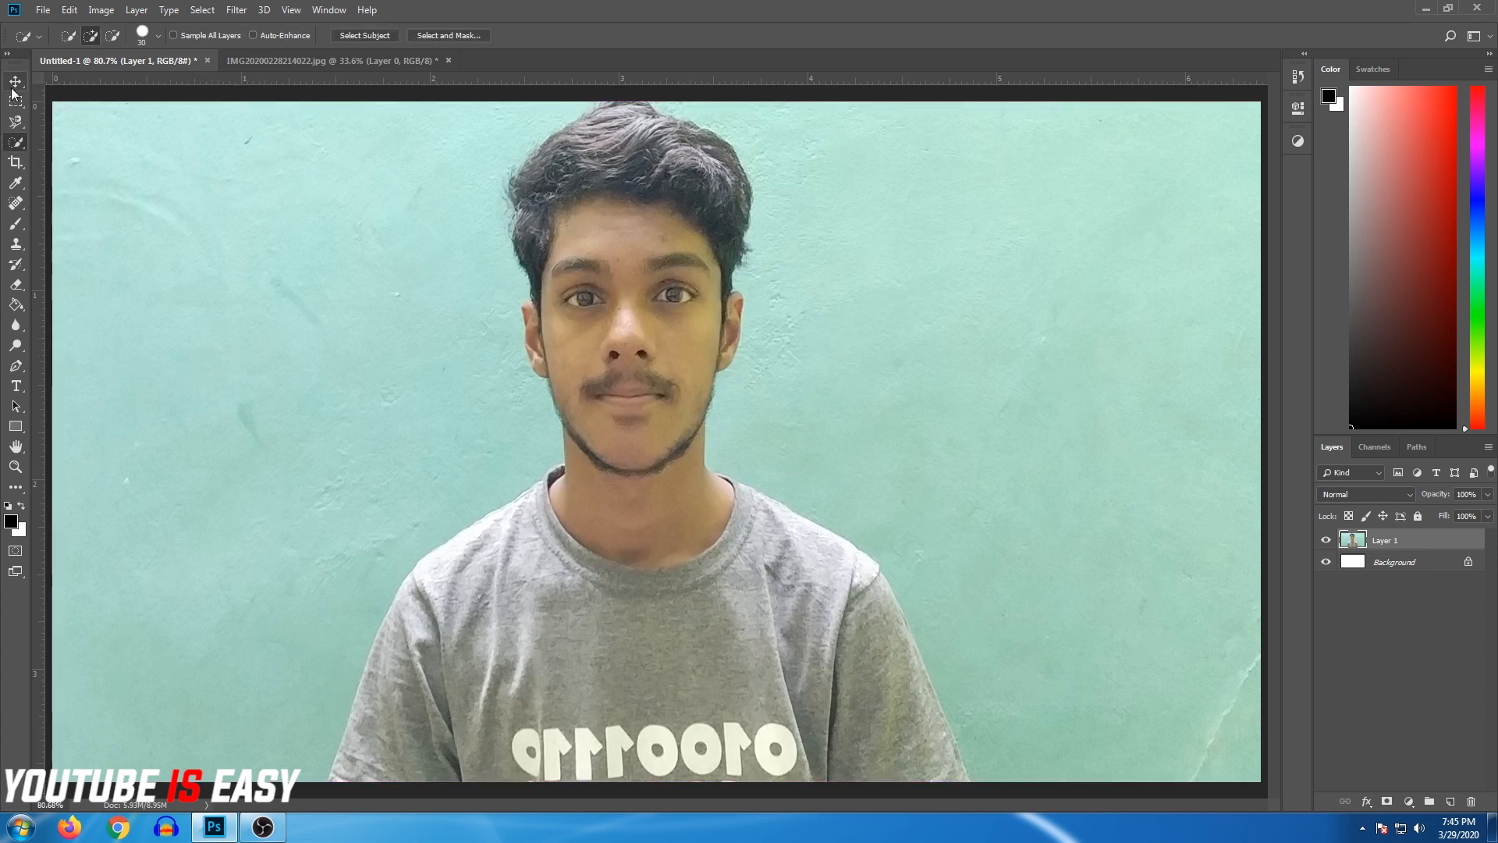
{"action": "right_click", "coordinate": [21, 150]}
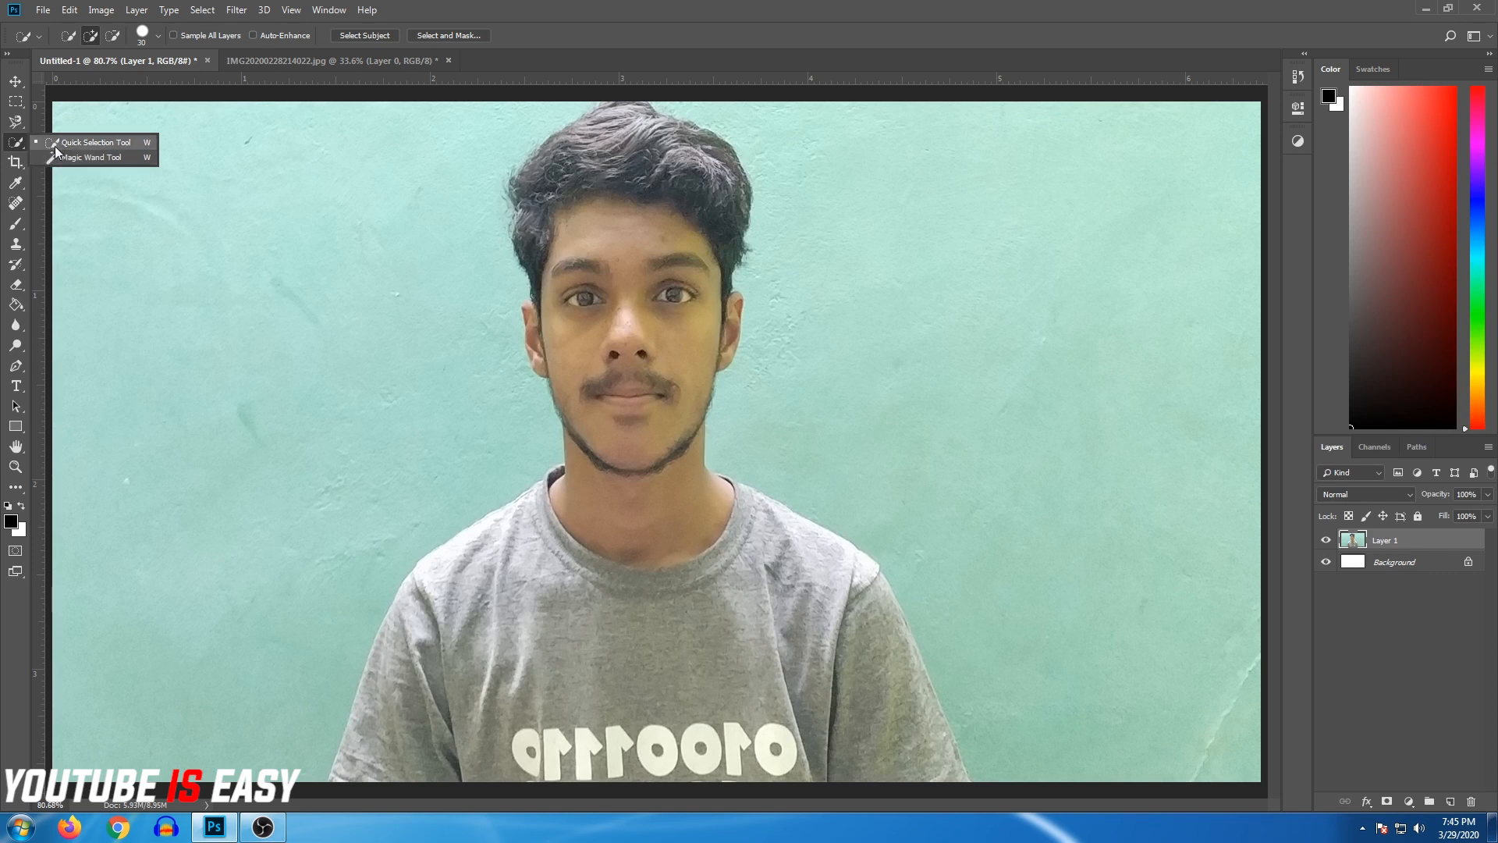
{"action": "left_click", "coordinate": [55, 145]}
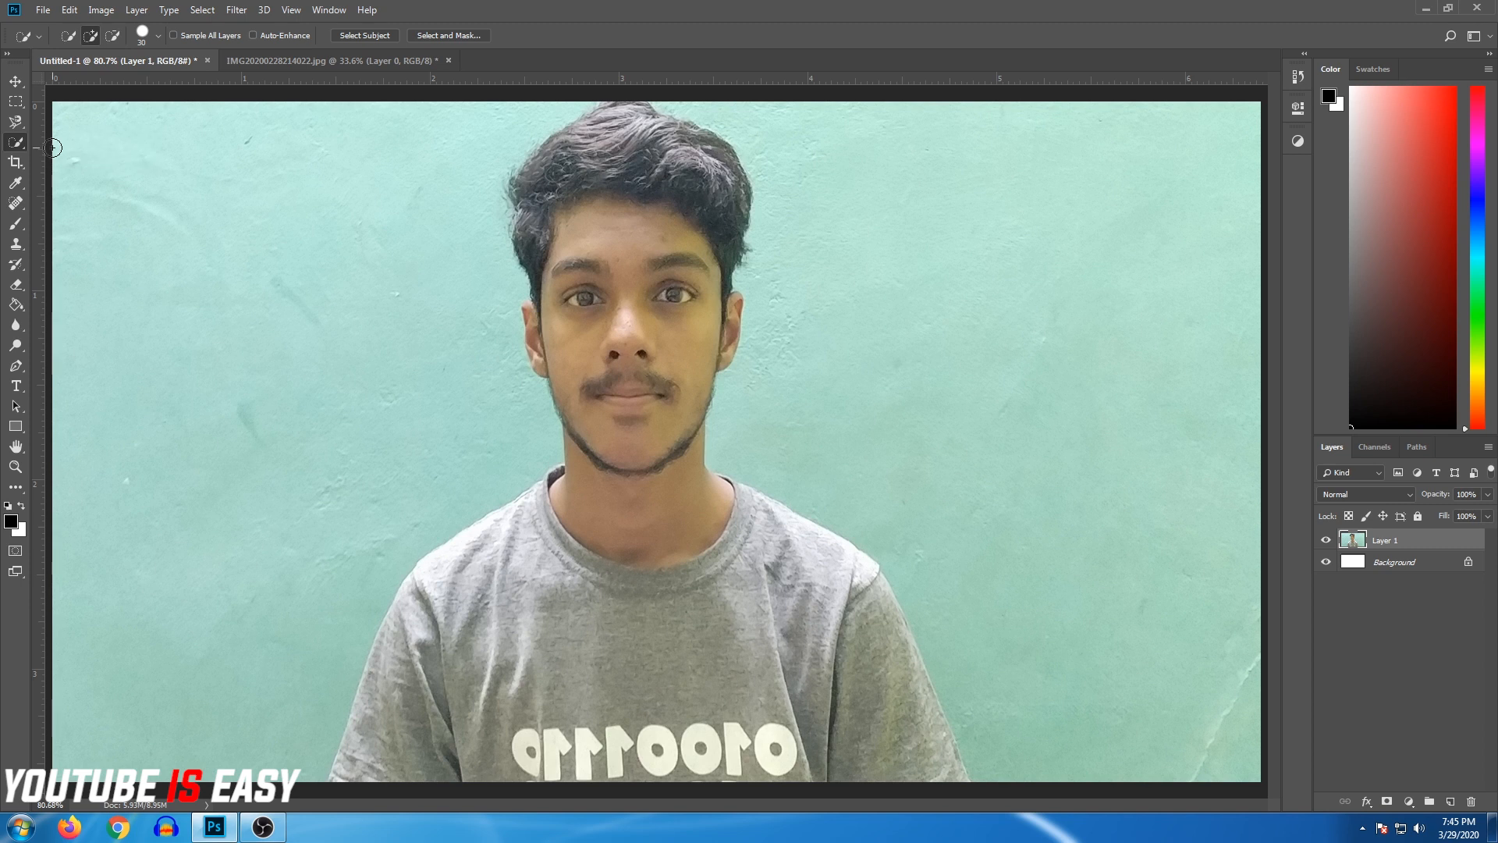
{"action": "left_click", "coordinate": [367, 761]}
{"action": "mouse_move", "coordinate": [369, 754]}
{"action": "left_mouse_down"}
{"action": "mouse_move", "coordinate": [424, 674]}
{"action": "mouse_move", "coordinate": [513, 618]}
{"action": "mouse_move", "coordinate": [398, 633]}
{"action": "mouse_move", "coordinate": [414, 606]}
{"action": "mouse_move", "coordinate": [598, 460]}
{"action": "mouse_move", "coordinate": [544, 500]}
{"action": "mouse_move", "coordinate": [581, 466]}
{"action": "mouse_move", "coordinate": [551, 468]}
{"action": "mouse_move", "coordinate": [441, 417]}
{"action": "mouse_move", "coordinate": [623, 471]}
{"action": "mouse_move", "coordinate": [556, 247]}
{"action": "mouse_move", "coordinate": [526, 308]}
{"action": "mouse_move", "coordinate": [579, 246]}
{"action": "mouse_move", "coordinate": [567, 173]}
{"action": "mouse_move", "coordinate": [600, 128]}
{"action": "mouse_move", "coordinate": [768, 506]}
{"action": "mouse_move", "coordinate": [836, 570]}
{"action": "mouse_move", "coordinate": [905, 711]}
{"action": "mouse_move", "coordinate": [957, 756]}
{"action": "left_mouse_up"}
{"action": "left_click", "coordinate": [559, 479]}
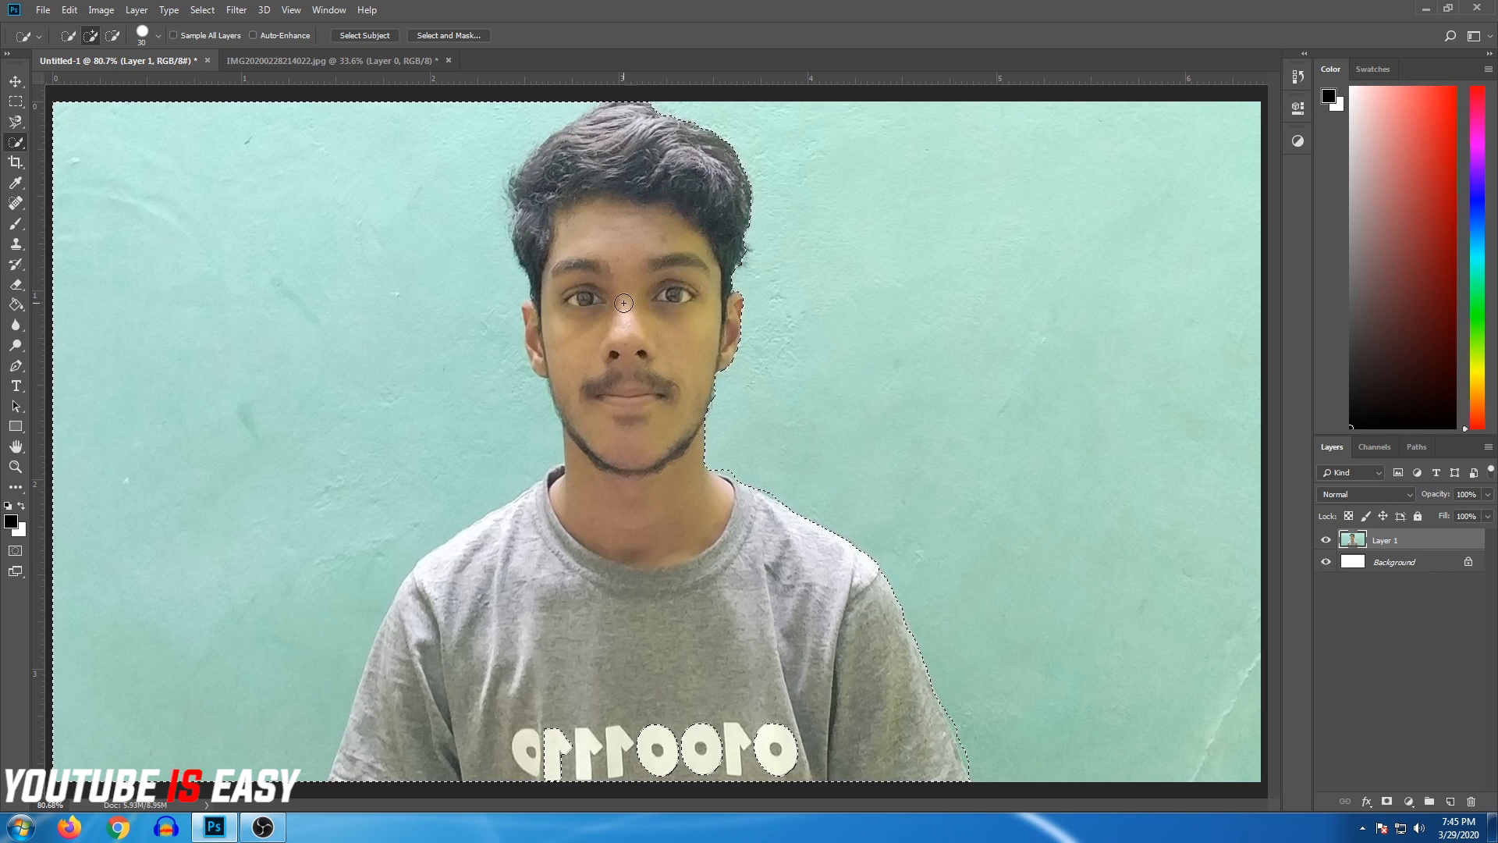
Step: Subtract the stray wall areas from the selection and turn it into a layer mask on Layer 1
{"action": "key", "text": "alt"}
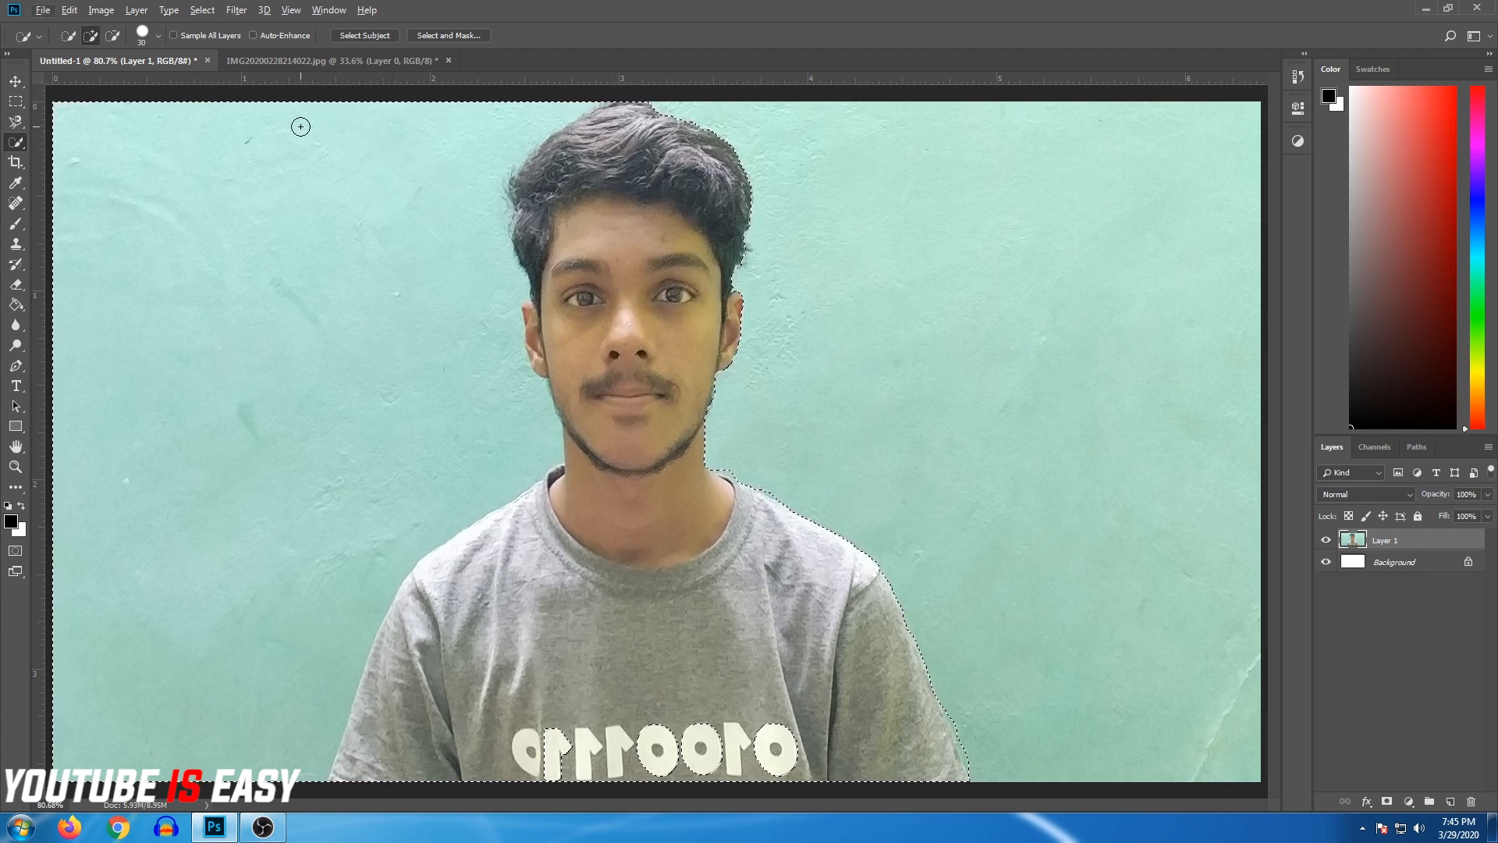
{"action": "key", "text": "alt"}
{"action": "key", "text": "alt"}
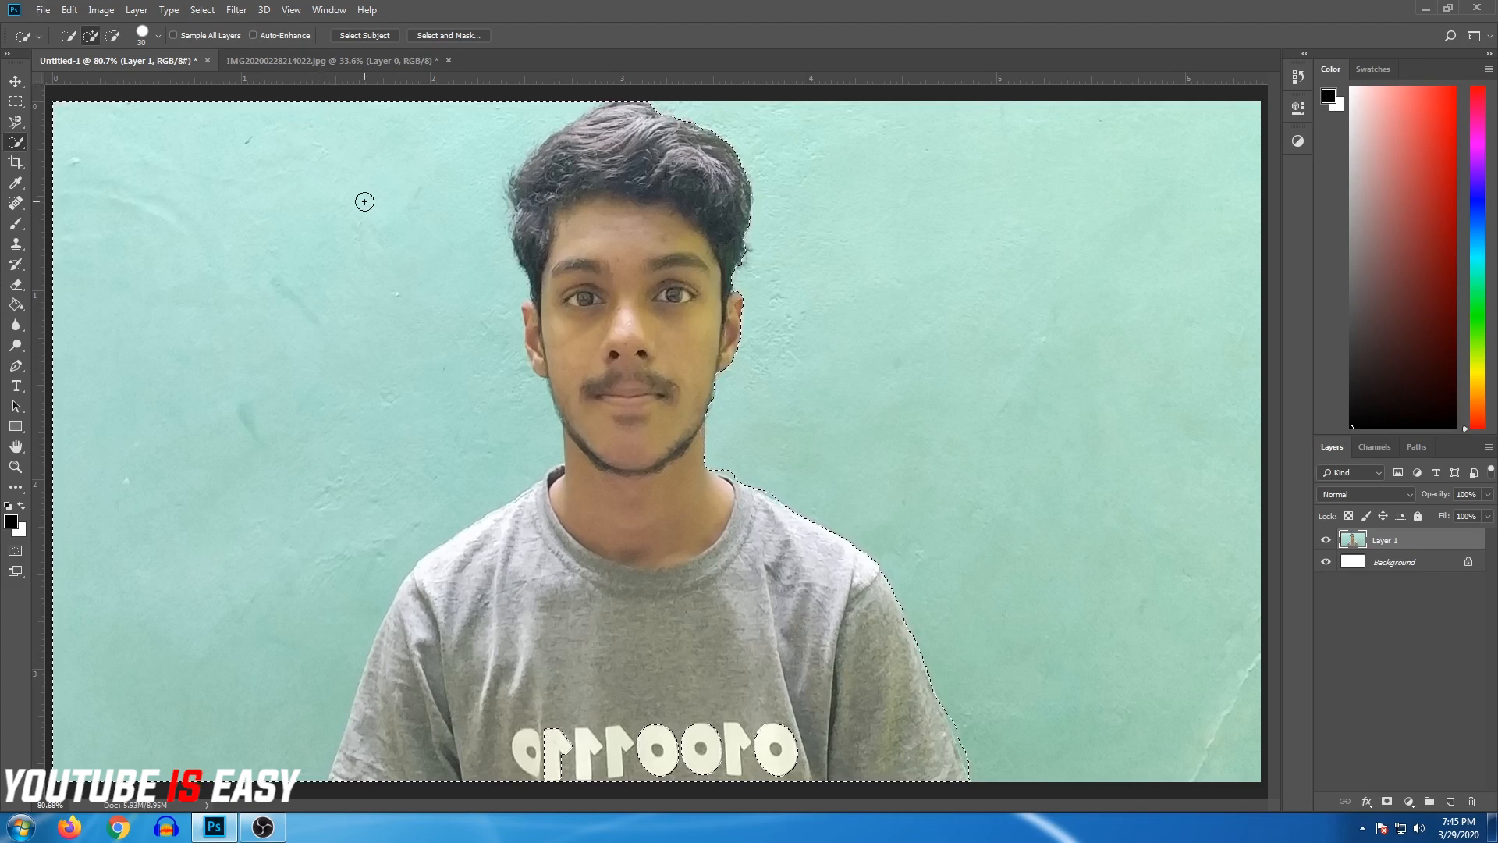
{"action": "key", "text": "alt"}
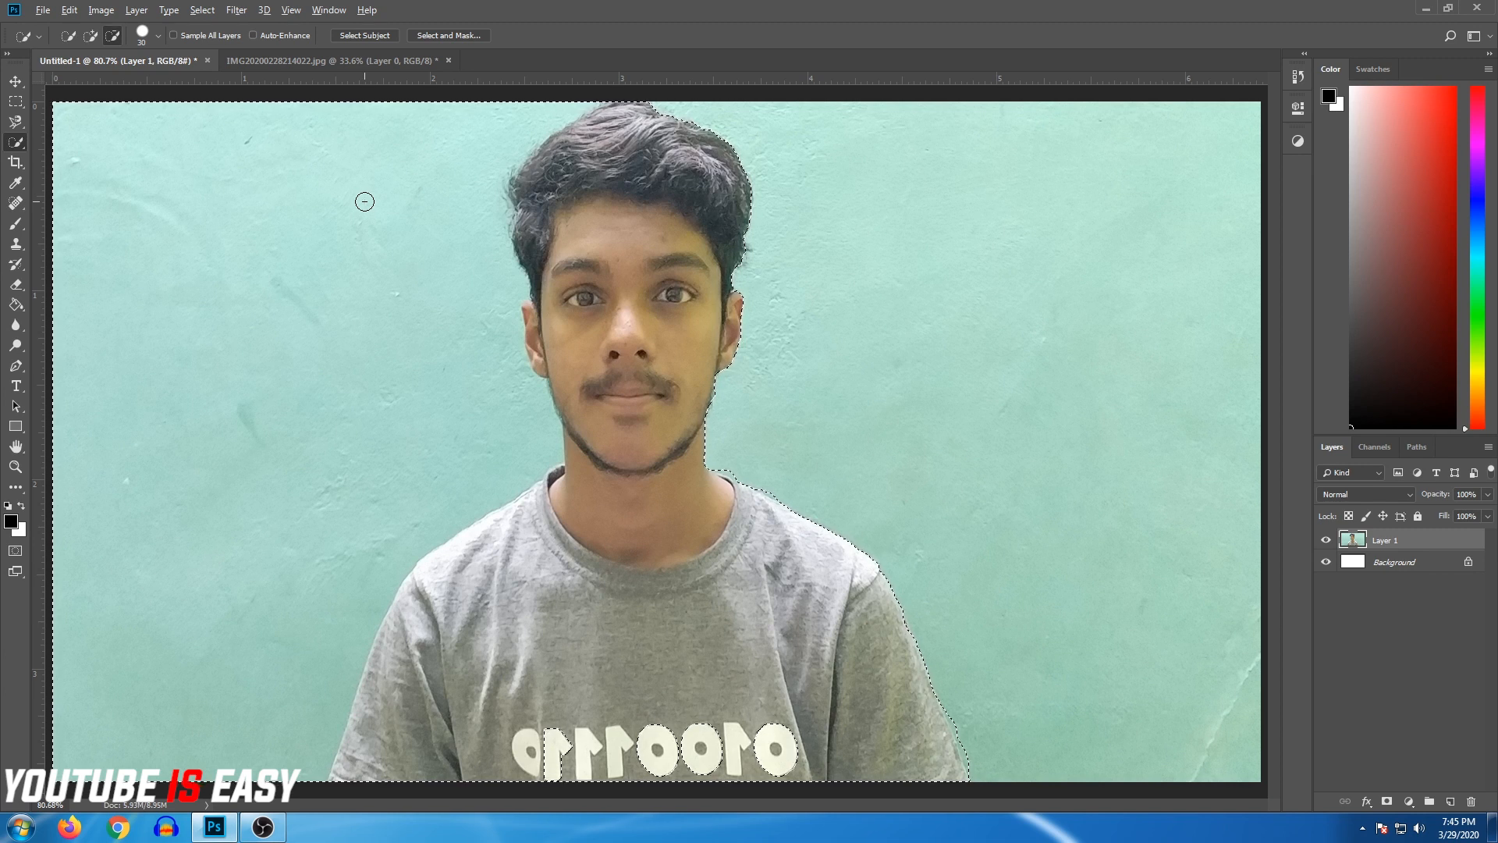
{"action": "left_click", "coordinate": [249, 173]}
{"action": "mouse_move", "coordinate": [231, 170]}
{"action": "left_mouse_down"}
{"action": "mouse_move", "coordinate": [156, 160]}
{"action": "mouse_move", "coordinate": [101, 237]}
{"action": "mouse_move", "coordinate": [60, 438]}
{"action": "mouse_move", "coordinate": [57, 733]}
{"action": "left_mouse_up"}
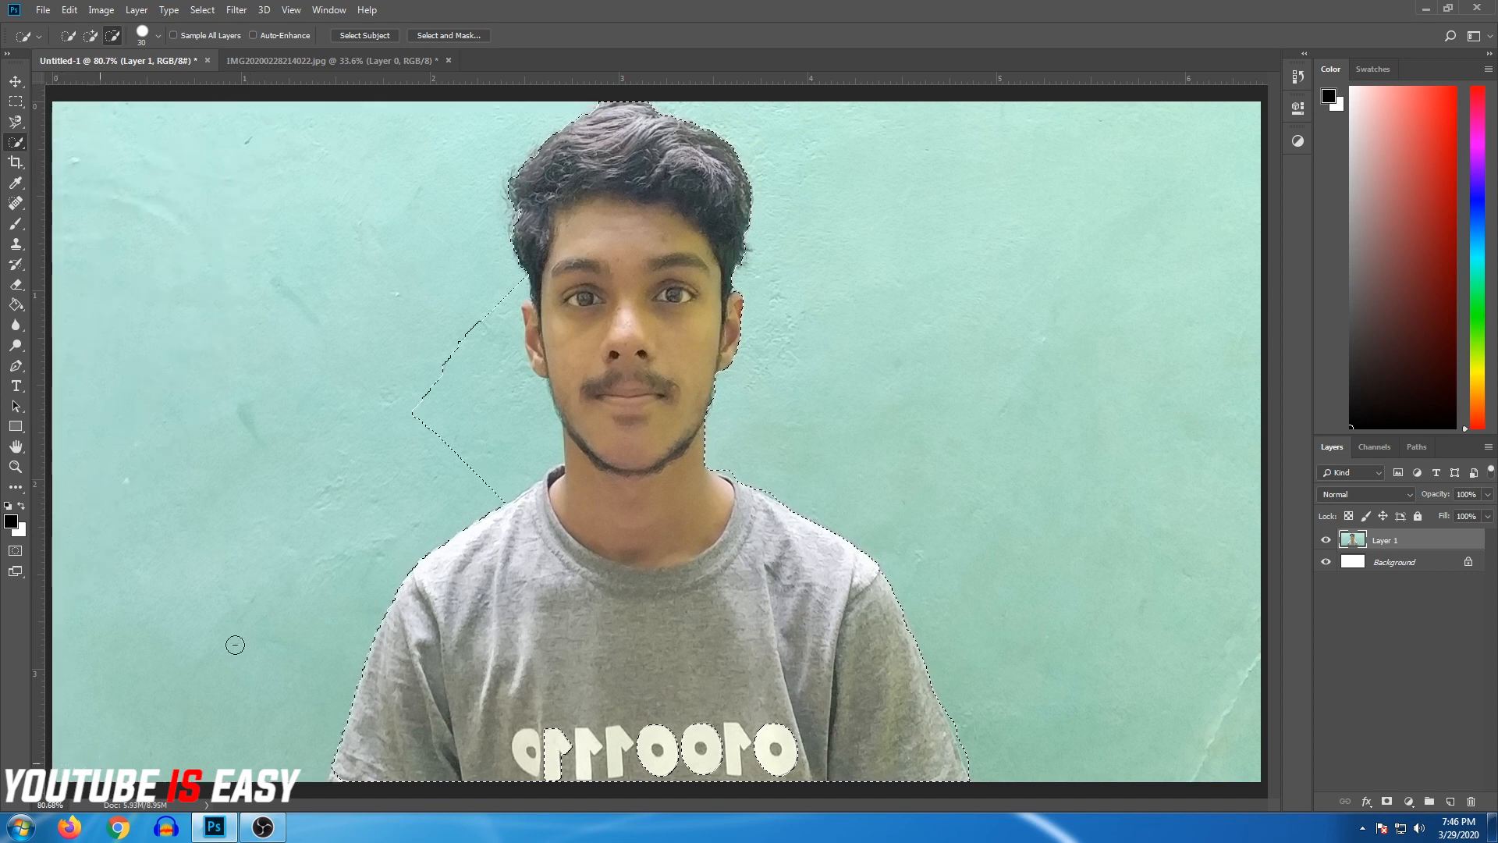
{"action": "mouse_move", "coordinate": [438, 358]}
{"action": "left_mouse_down"}
{"action": "mouse_move", "coordinate": [518, 291]}
{"action": "mouse_move", "coordinate": [500, 449]}
{"action": "mouse_move", "coordinate": [438, 418]}
{"action": "mouse_move", "coordinate": [542, 456]}
{"action": "left_mouse_up"}
{"action": "left_click", "coordinate": [739, 468], "text": "alt"}
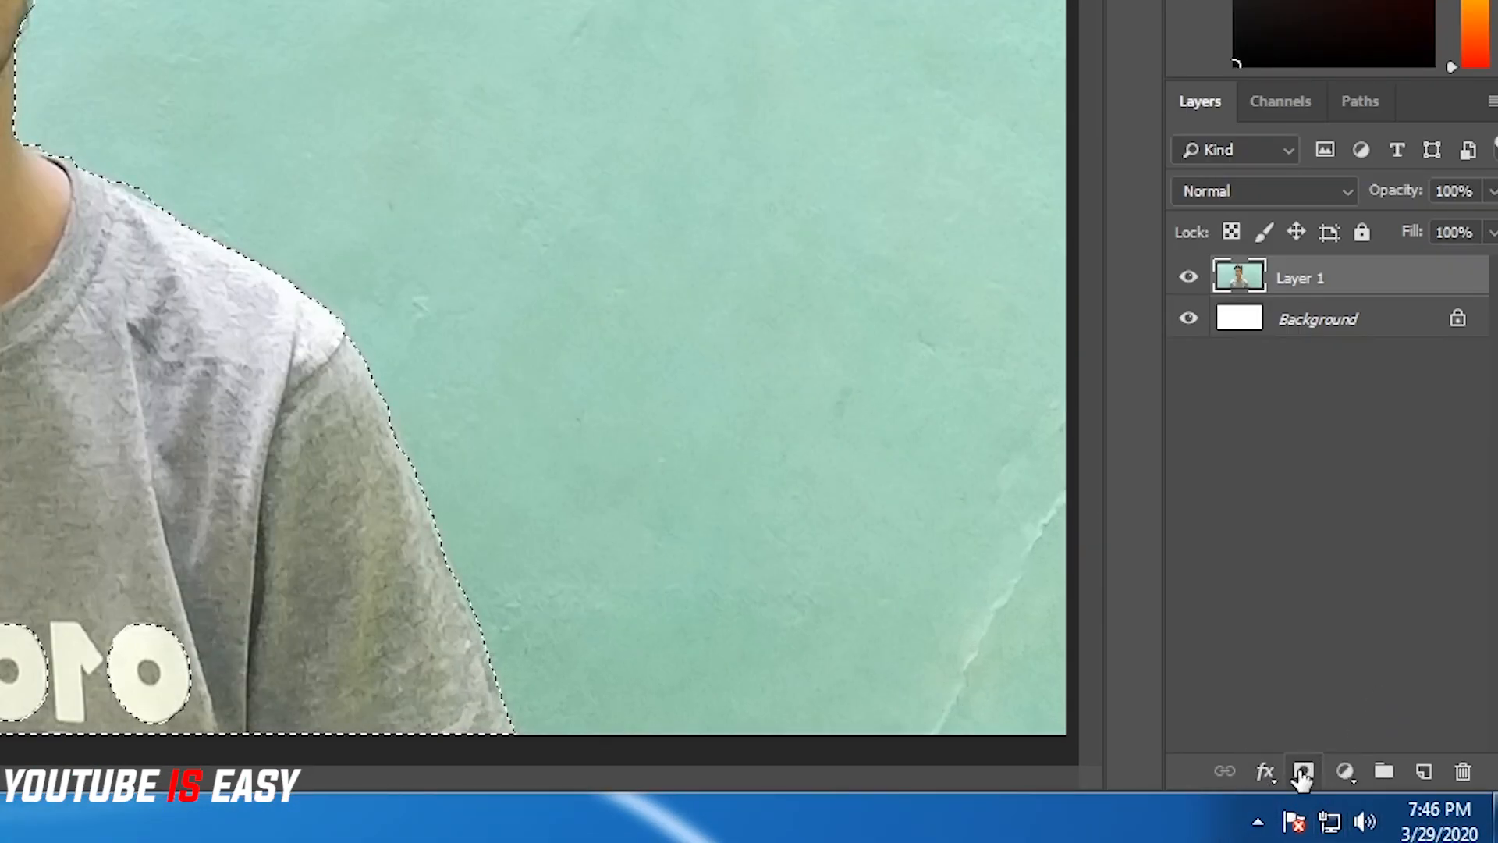
{"action": "left_click", "coordinate": [1301, 774]}
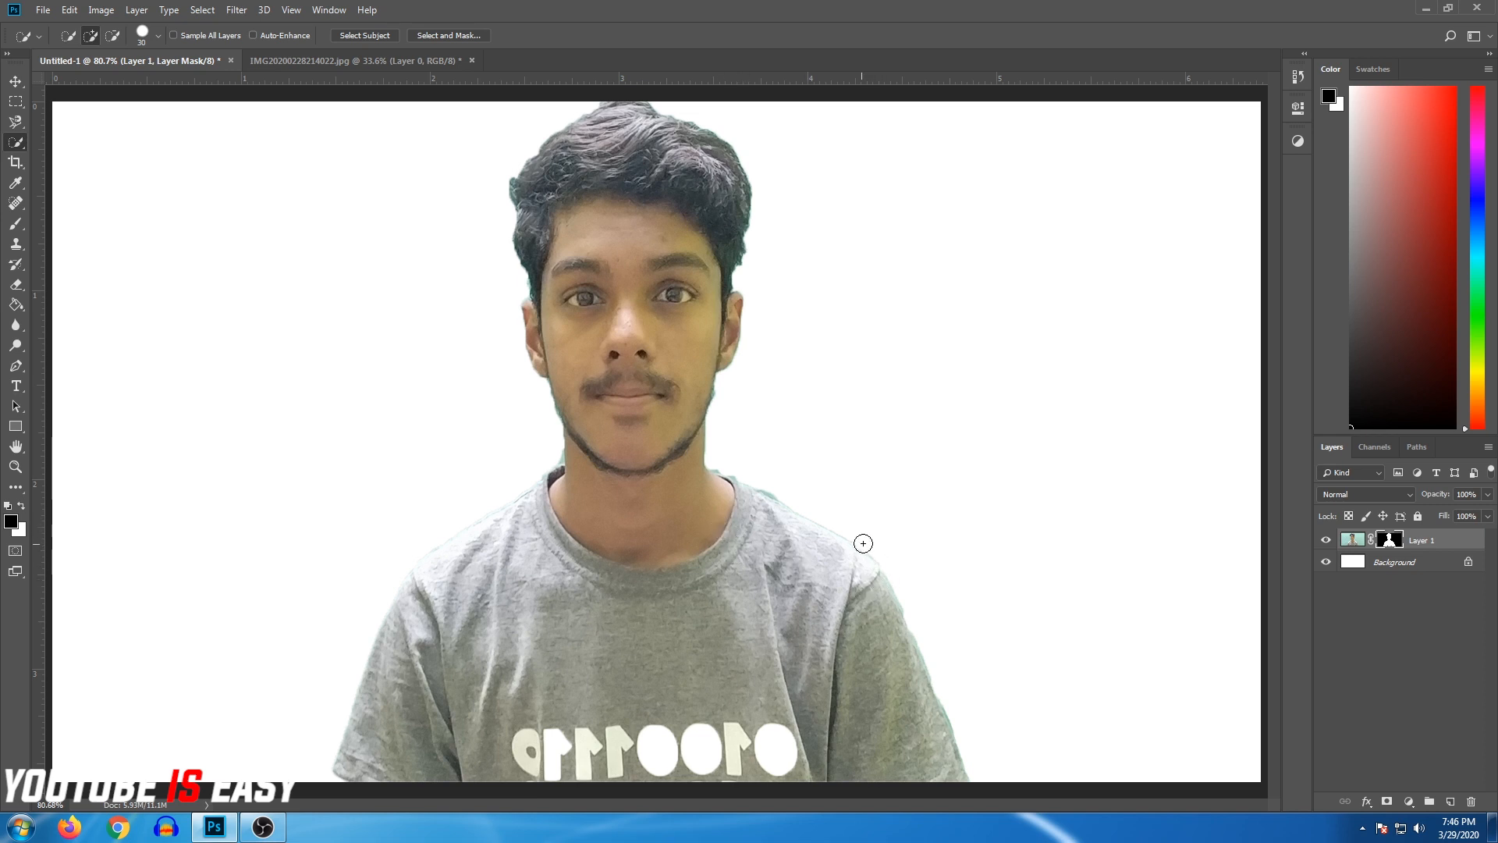
Step: Try black and white brush strokes on Layer 1's mask, across the face and the hidden background, and undo them
{"action": "key", "text": "b"}
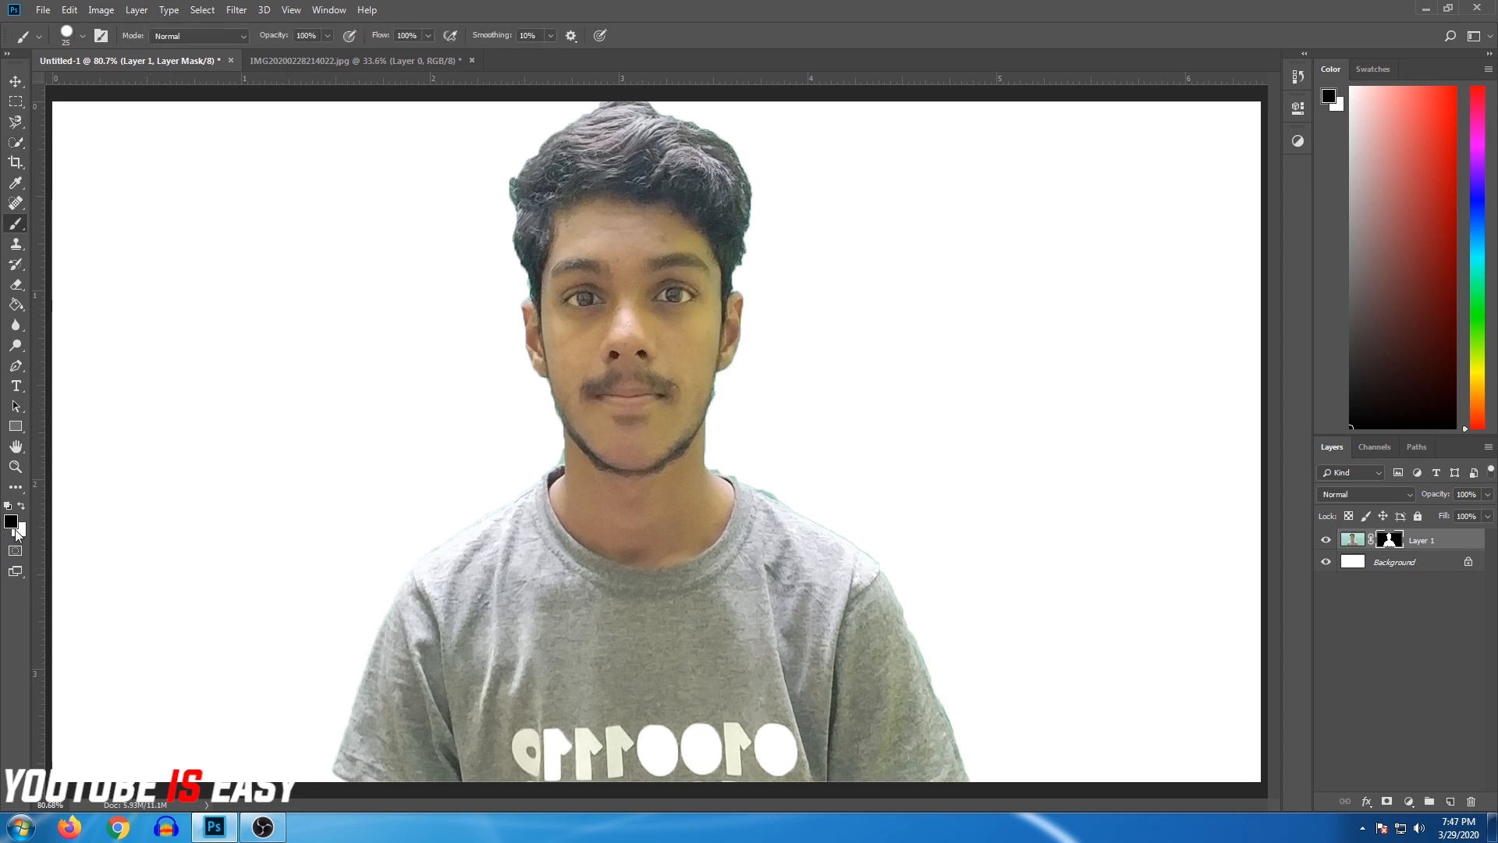
{"action": "mouse_move", "coordinate": [323, 448]}
{"action": "left_mouse_down"}
{"action": "mouse_move", "coordinate": [1032, 370]}
{"action": "mouse_move", "coordinate": [517, 412]}
{"action": "left_mouse_up"}
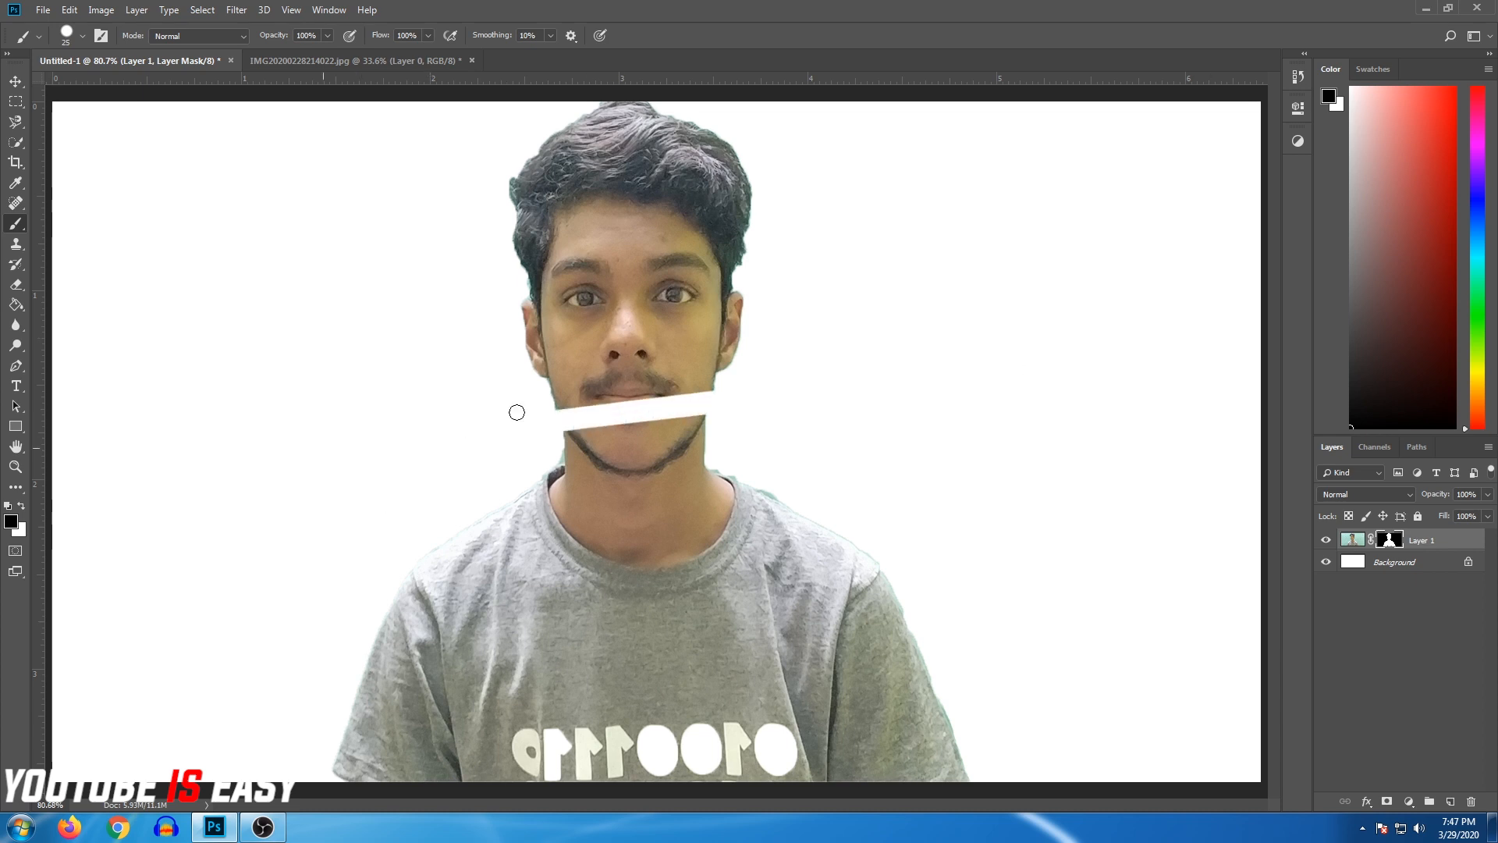
{"action": "key", "text": "ctrl+z"}
{"action": "key", "text": "x"}
{"action": "left_click_drag", "start_coordinate": [859, 347], "coordinate": [920, 410]}
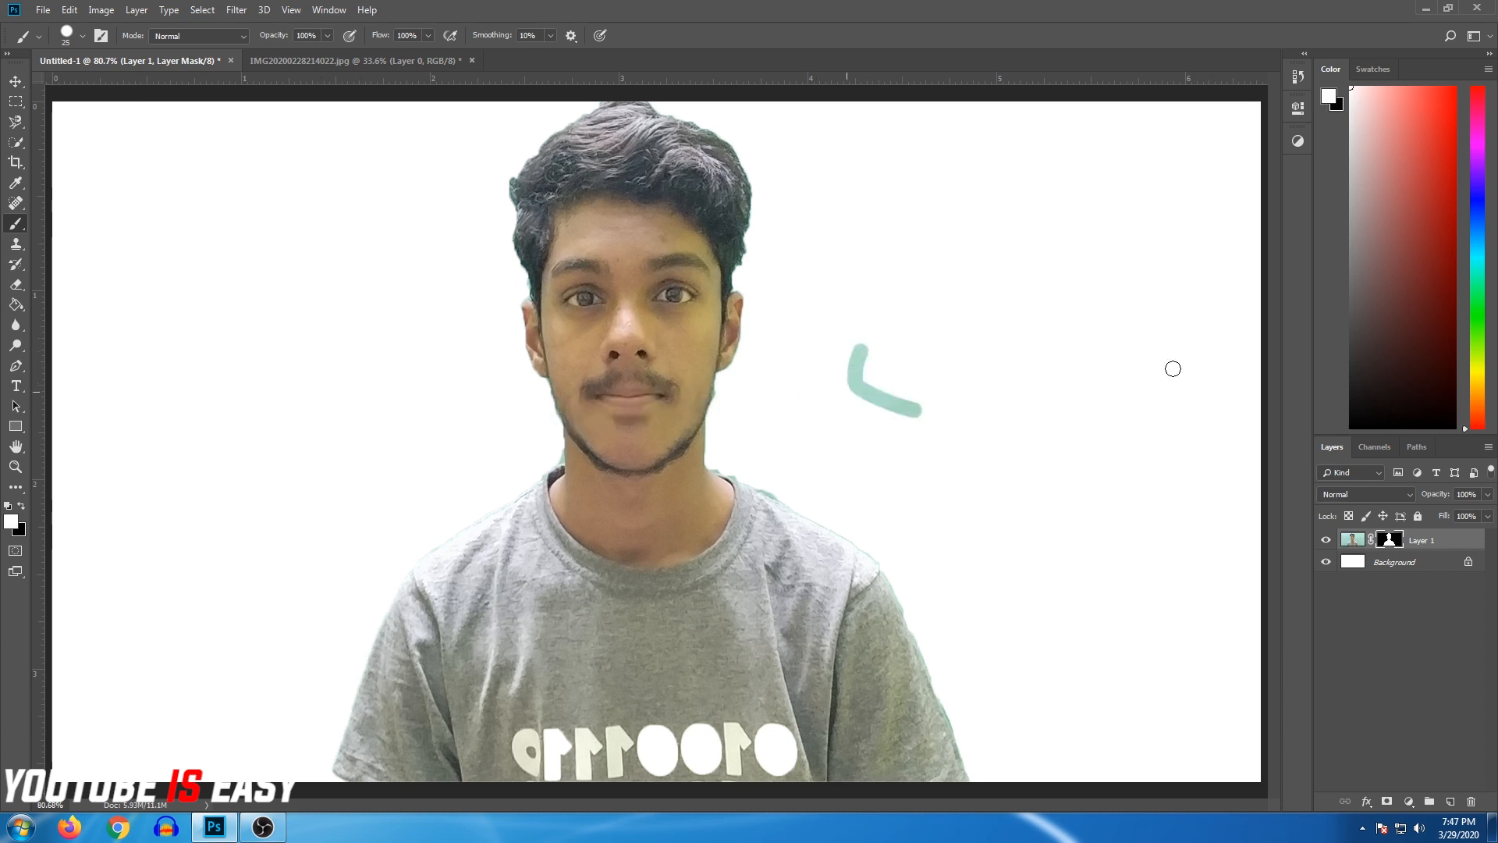
{"action": "mouse_move", "coordinate": [1172, 368]}
{"action": "left_mouse_down"}
{"action": "mouse_move", "coordinate": [1002, 454]}
{"action": "mouse_move", "coordinate": [1189, 556]}
{"action": "mouse_move", "coordinate": [1017, 542]}
{"action": "mouse_move", "coordinate": [1135, 485]}
{"action": "mouse_move", "coordinate": [1114, 525]}
{"action": "left_mouse_up"}
{"action": "key", "text": "ctrl+z"}
{"action": "key", "text": "ctrl+z"}
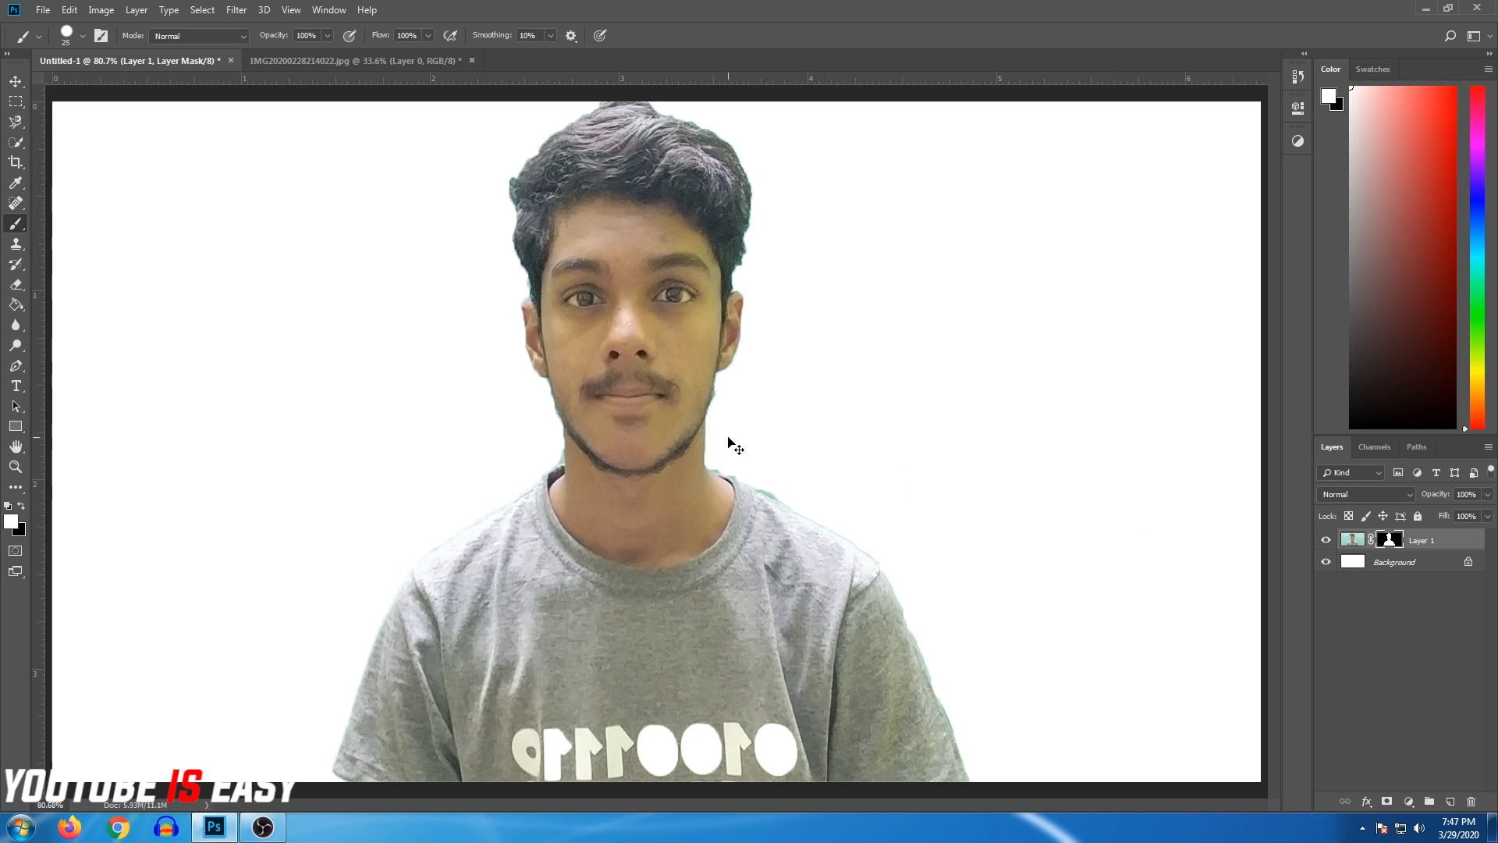
Step: Paint black on the layer mask along the jaw edge below the ear on the image's right side to hide the green fringe
{"action": "key", "text": "ctrl+plus"}
{"action": "key", "text": "ctrl+plus"}
{"action": "key", "text": "ctrl+plus"}
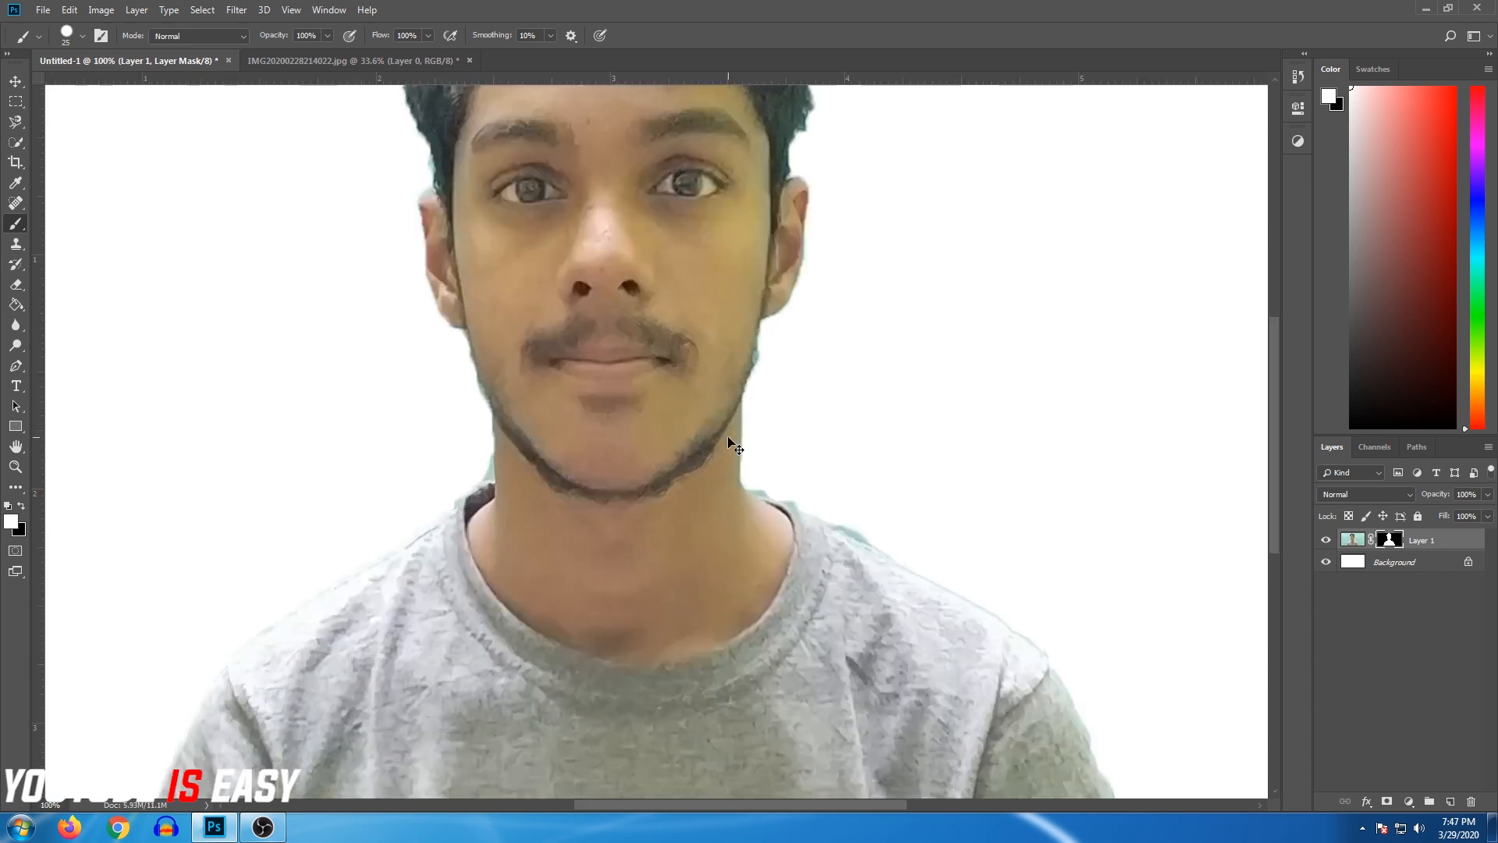
{"action": "left_click_drag", "start_coordinate": [1042, 220], "coordinate": [524, 433]}
{"action": "key", "text": "x"}
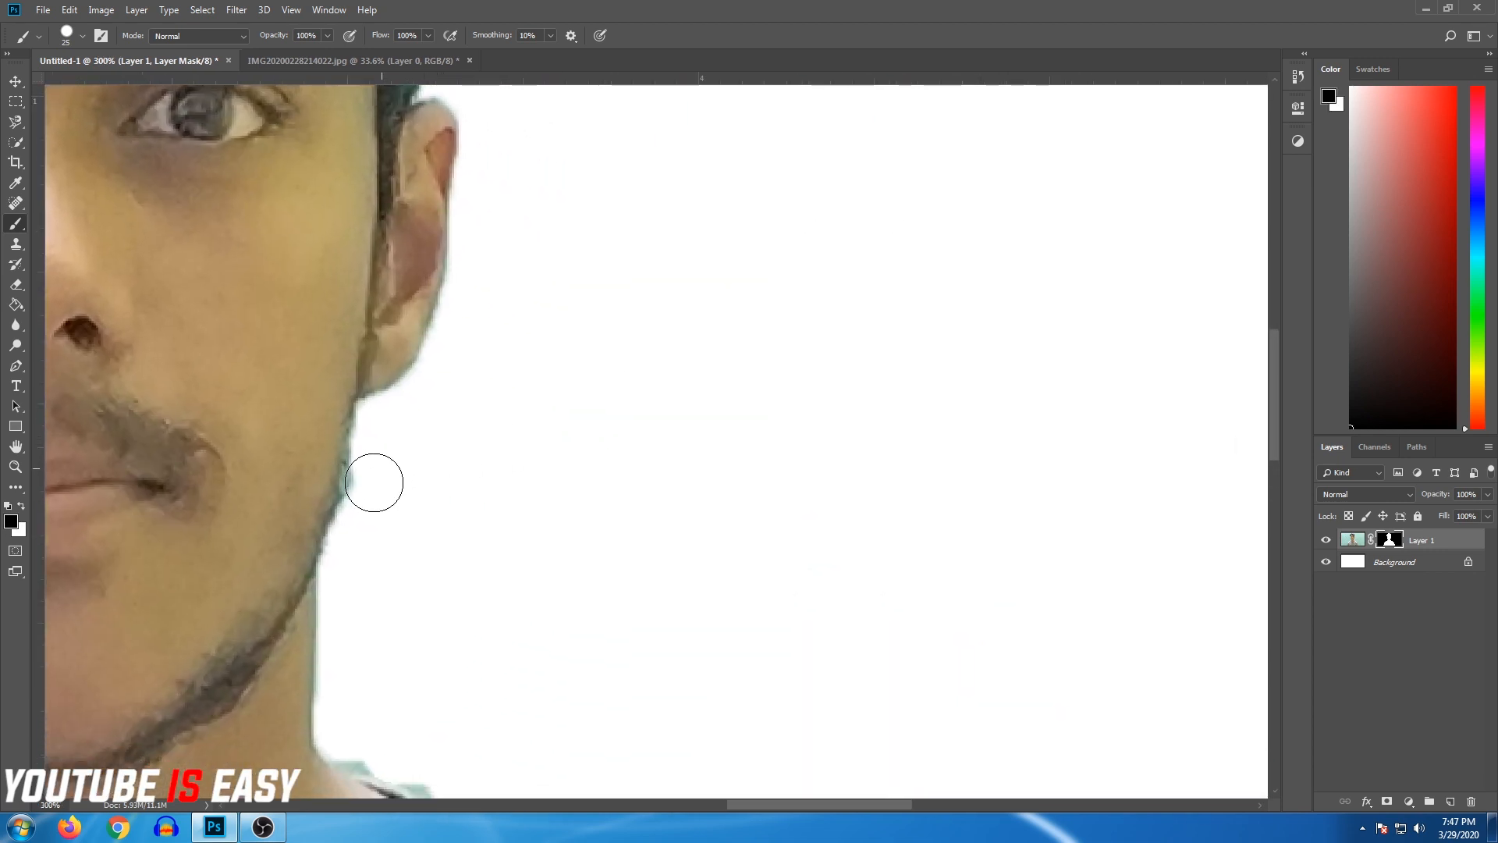
{"action": "left_click_drag", "start_coordinate": [374, 482], "coordinate": [365, 522]}
Step: Touch up the layer mask with white along the ear and cheek edge on the image's left side
{"action": "left_click_drag", "start_coordinate": [466, 601], "coordinate": [1108, 475]}
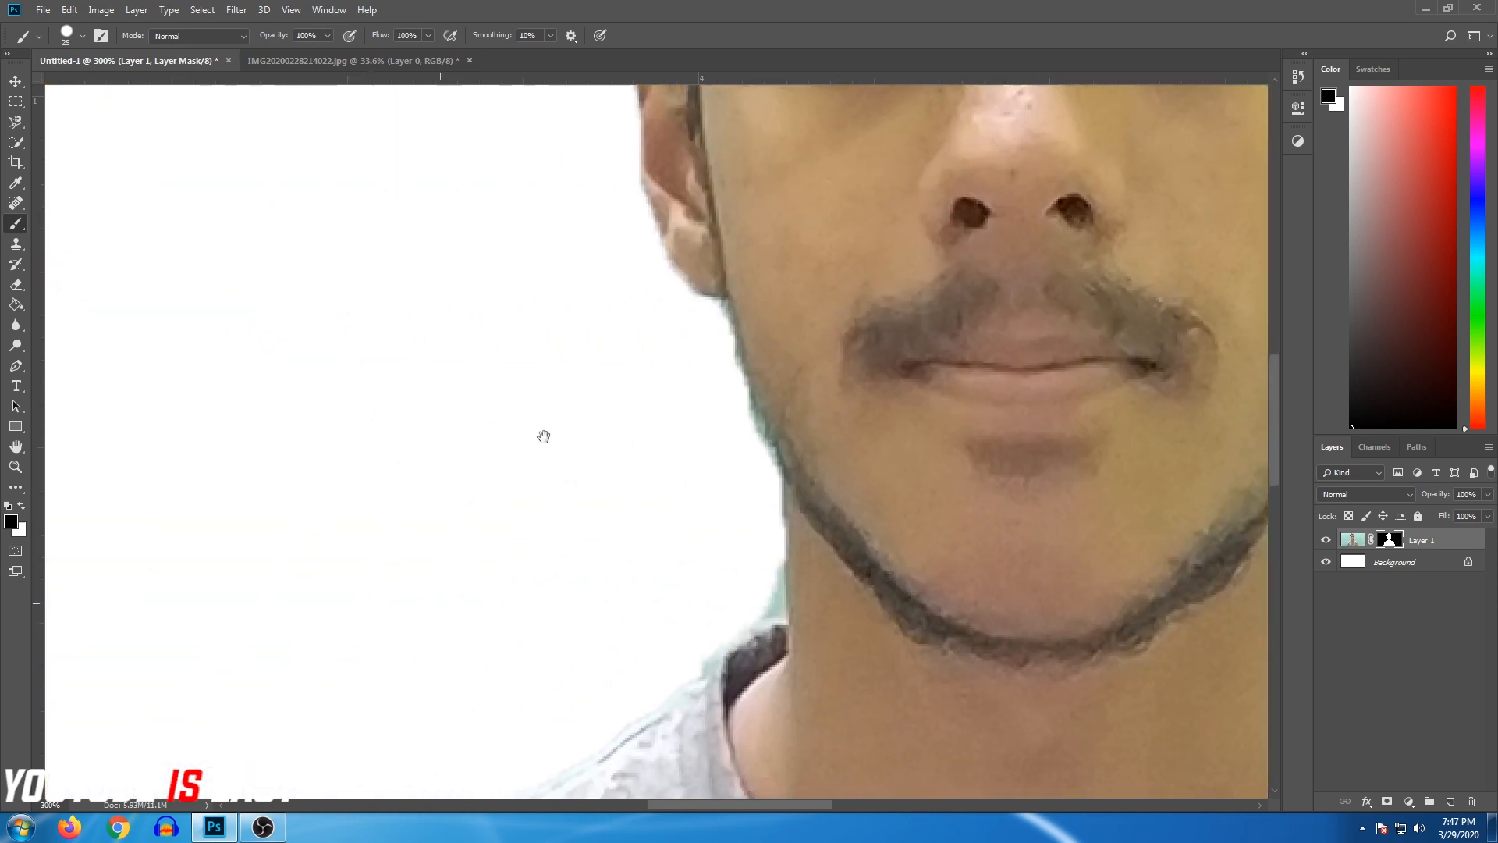
{"action": "left_click_drag", "start_coordinate": [488, 383], "coordinate": [573, 611]}
{"action": "key", "text": "x"}
{"action": "mouse_move", "coordinate": [683, 449]}
{"action": "left_mouse_down"}
{"action": "mouse_move", "coordinate": [695, 468]}
{"action": "mouse_move", "coordinate": [648, 460]}
{"action": "mouse_move", "coordinate": [632, 488]}
{"action": "mouse_move", "coordinate": [681, 551]}
{"action": "mouse_move", "coordinate": [632, 312]}
{"action": "left_mouse_up"}
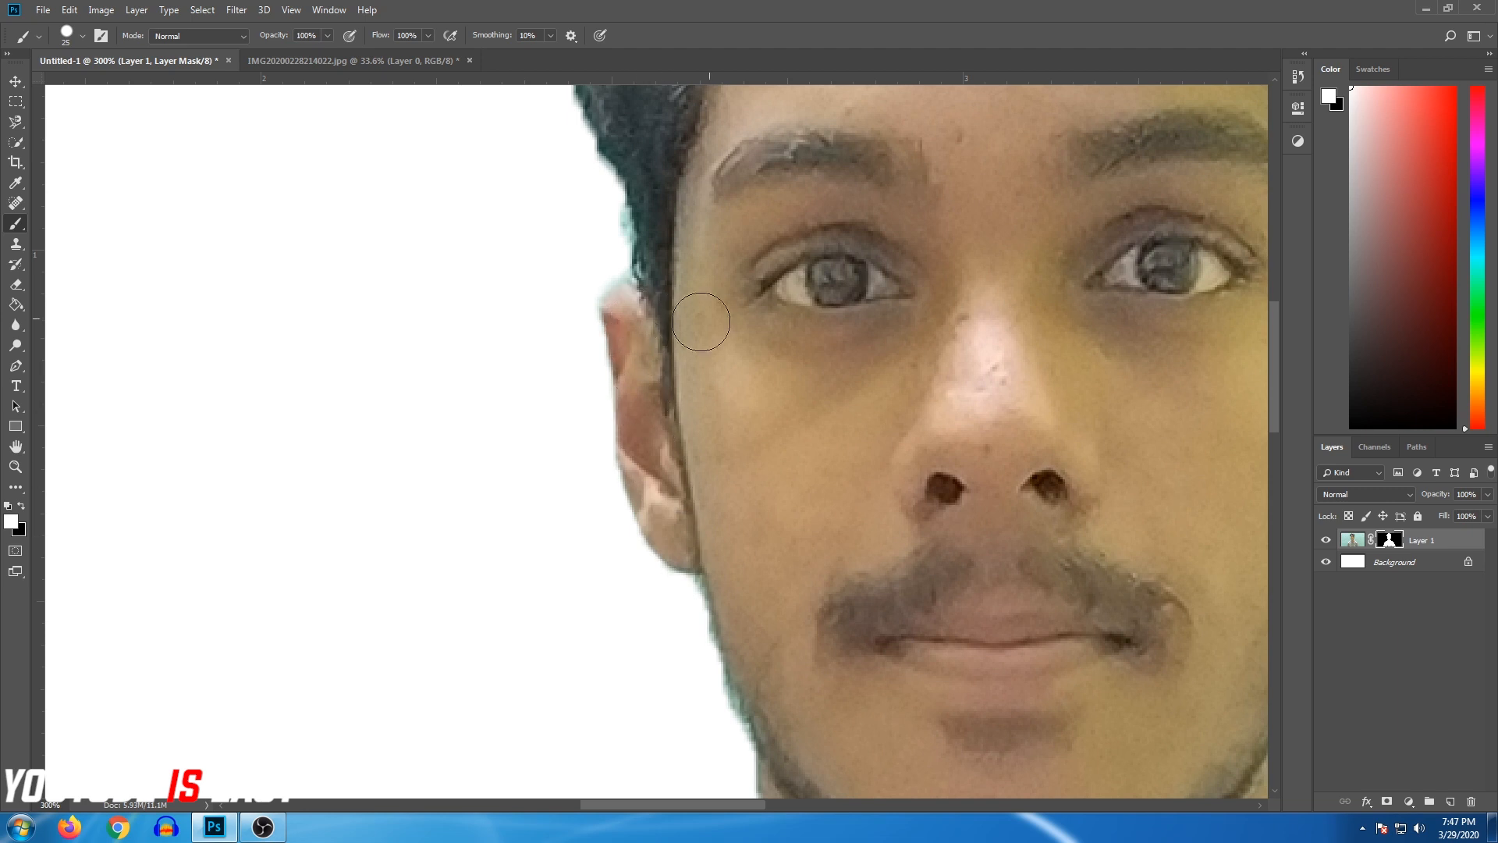
{"action": "left_click_drag", "start_coordinate": [762, 277], "coordinate": [711, 557]}
{"action": "key", "text": "ctrl+0"}
{"action": "key", "text": "x"}
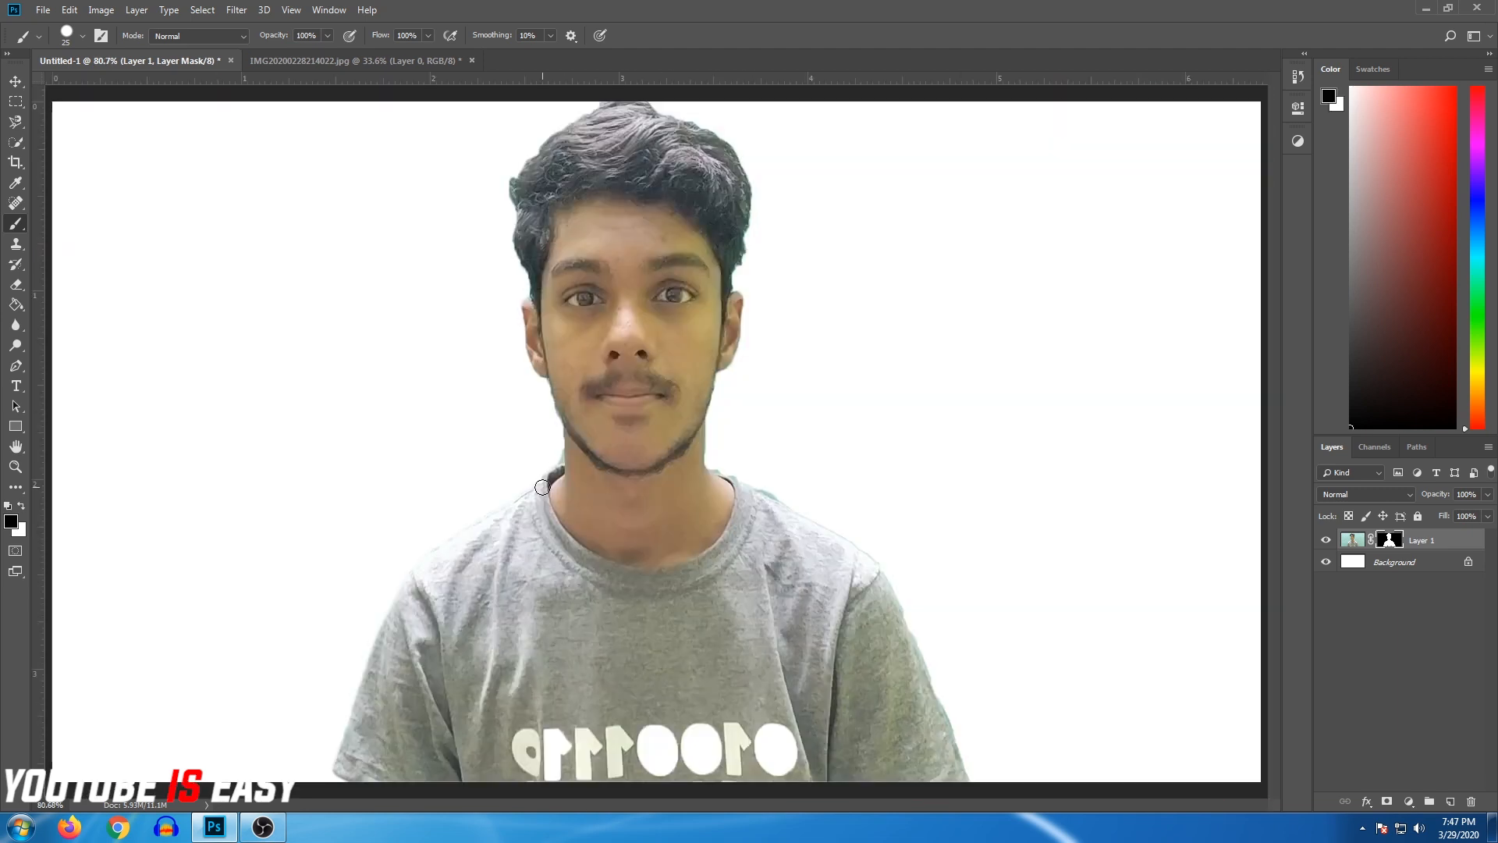